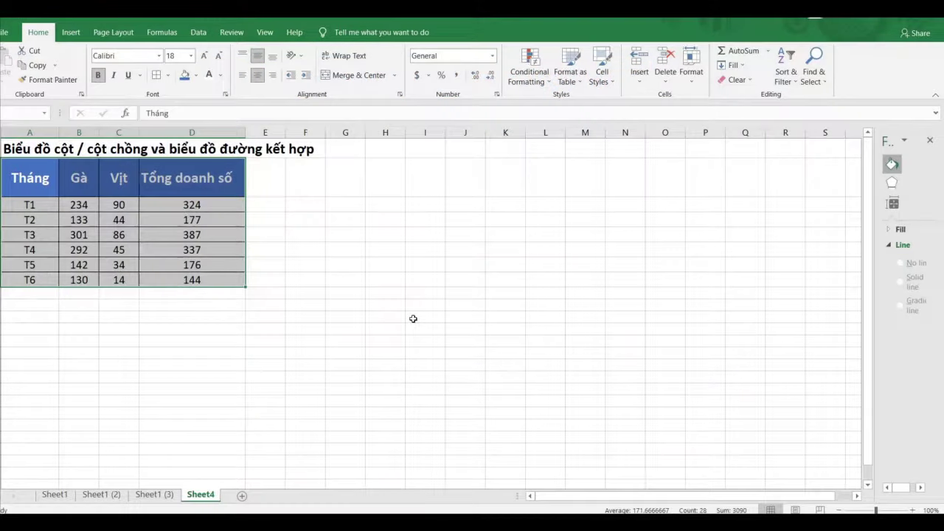
Select the whole table A2:D8 with months, Gà, Vịt and Tổng doanh số
click(411, 319)
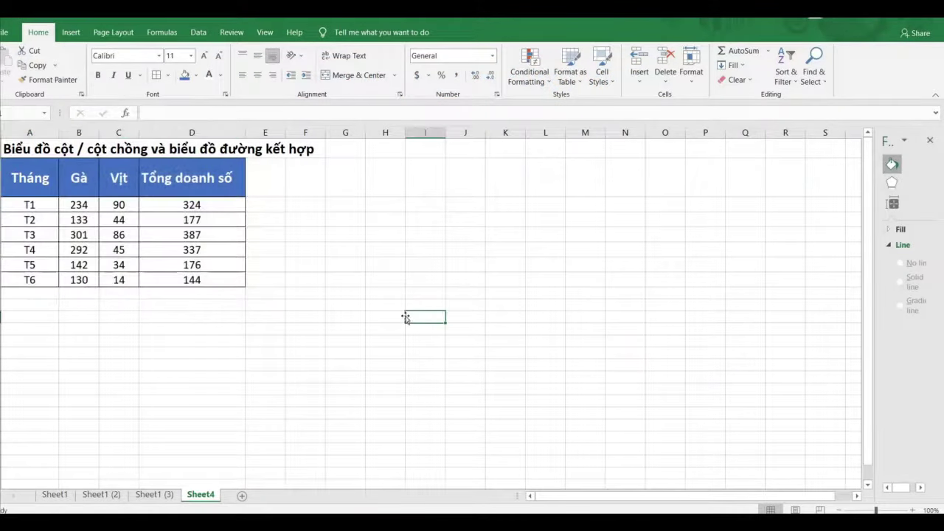
click(425, 400)
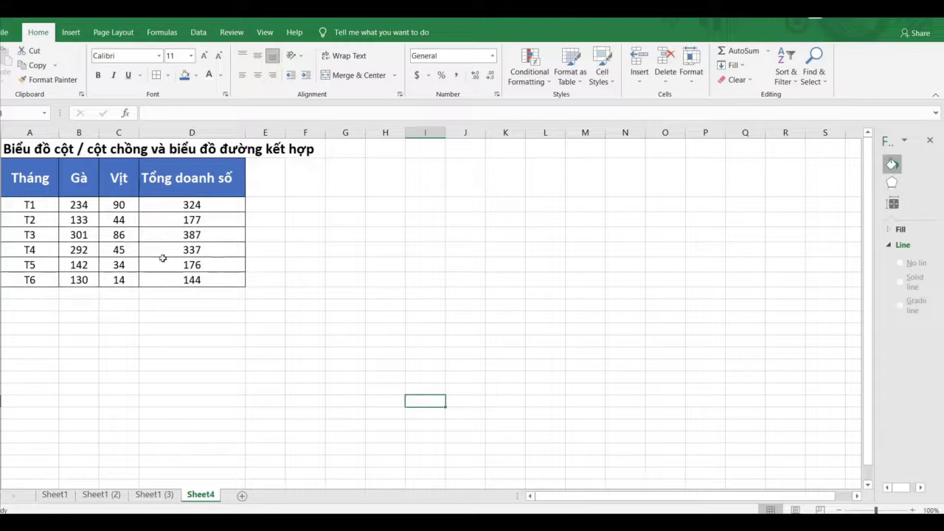
drag(40, 182, 148, 280)
click(157, 365)
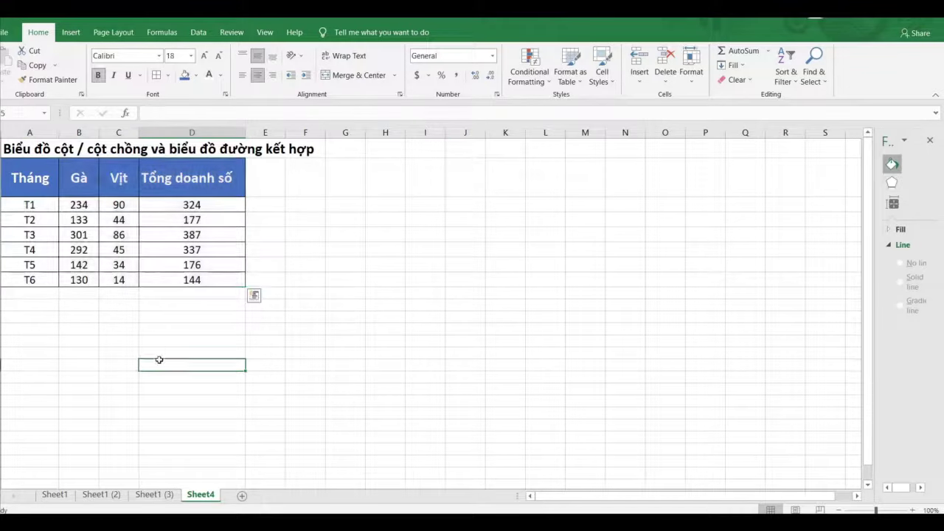
drag(27, 179, 30, 301)
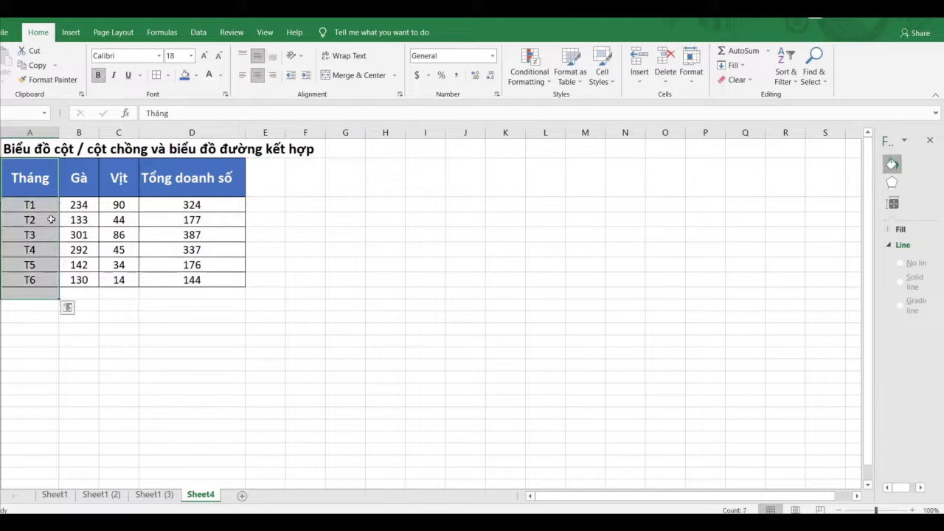
drag(79, 179, 125, 302)
drag(172, 186, 191, 303)
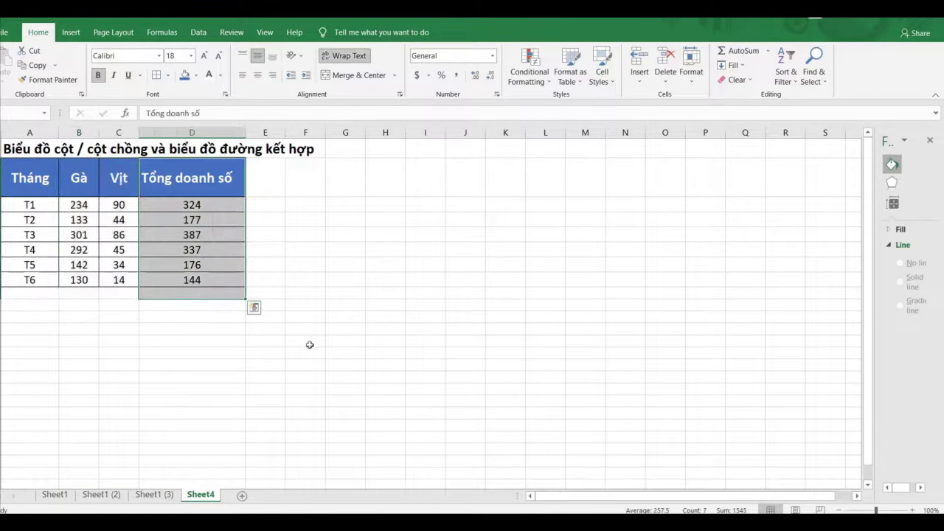
click(501, 378)
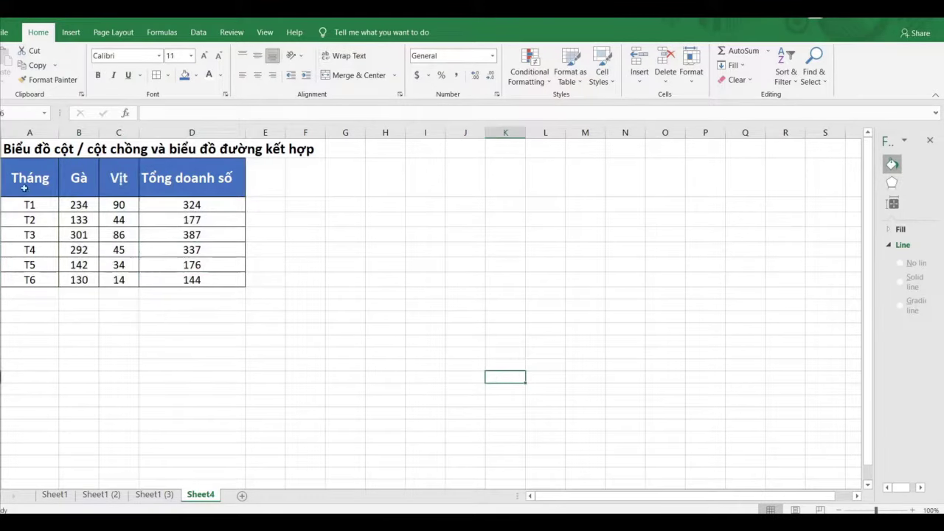
drag(25, 185, 237, 286)
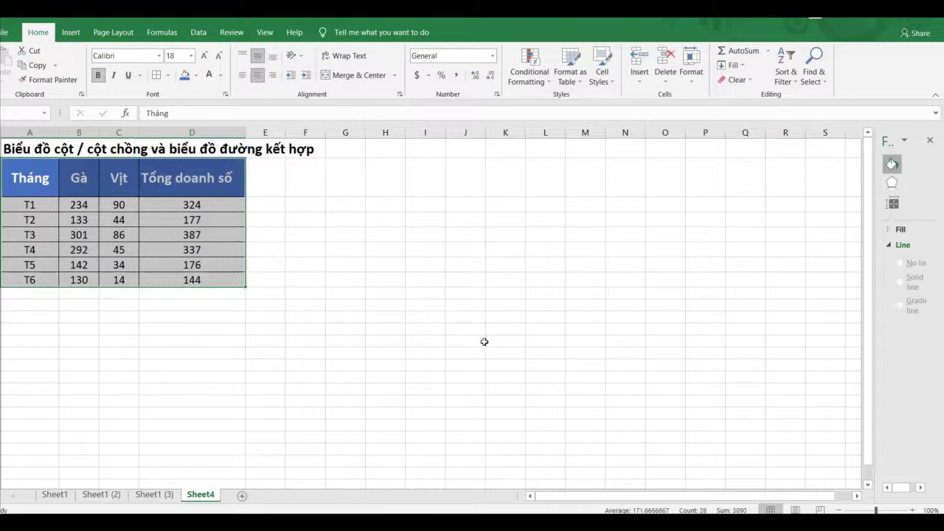
Insert a 2-D Clustered Column chart and move and enlarge it beside the table
click(70, 32)
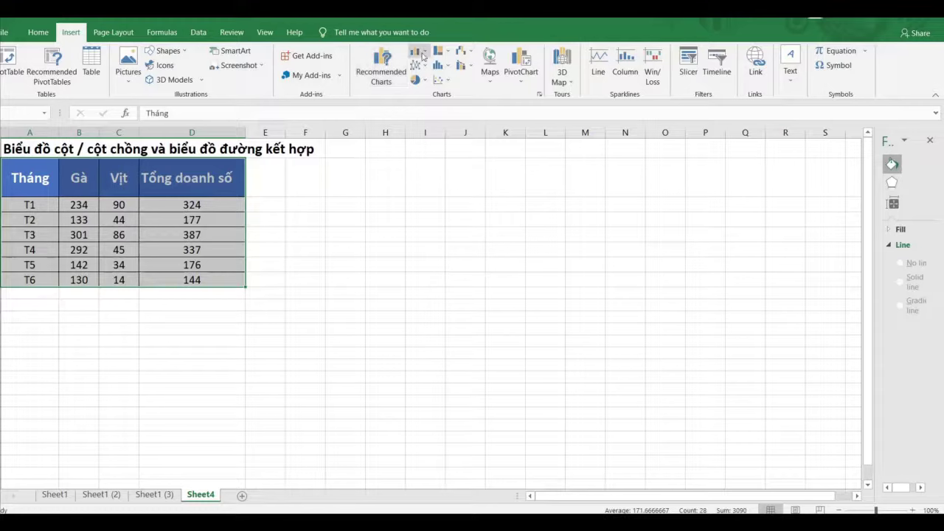
click(419, 53)
click(427, 90)
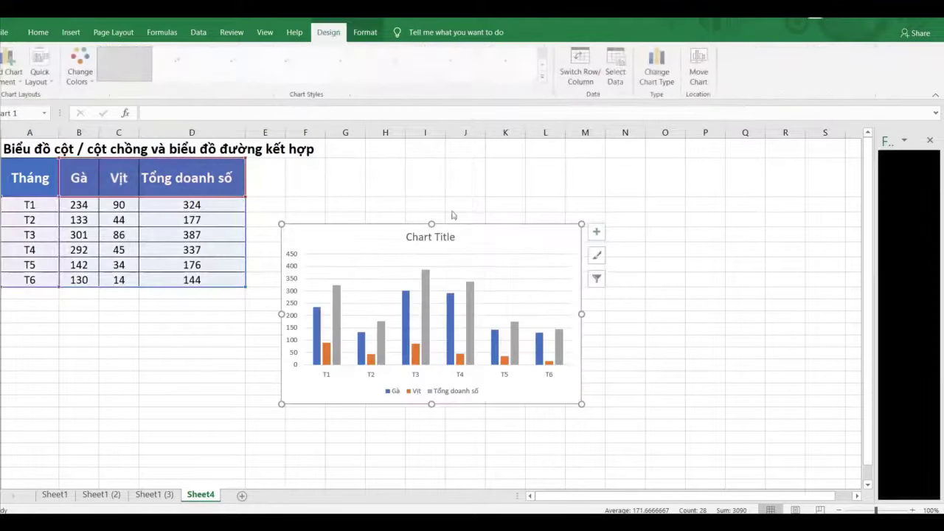
drag(488, 220, 481, 171)
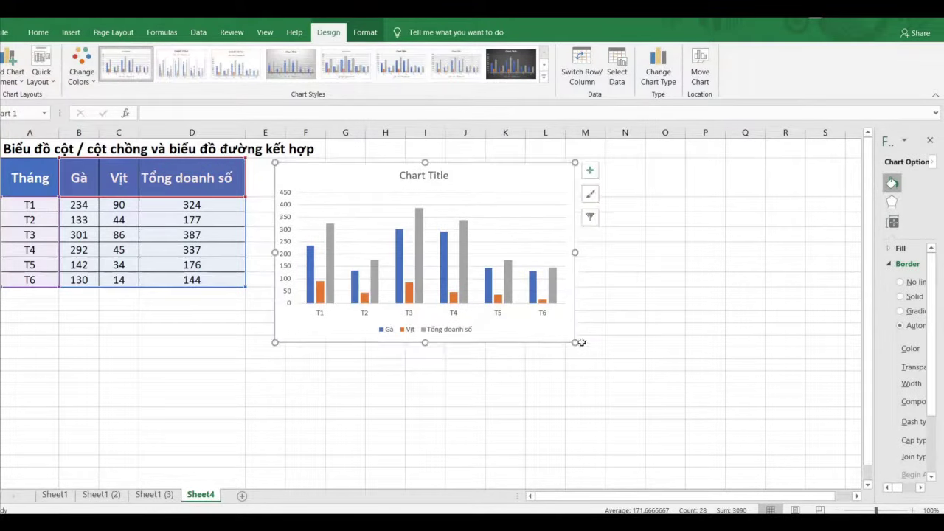
drag(575, 343, 656, 427)
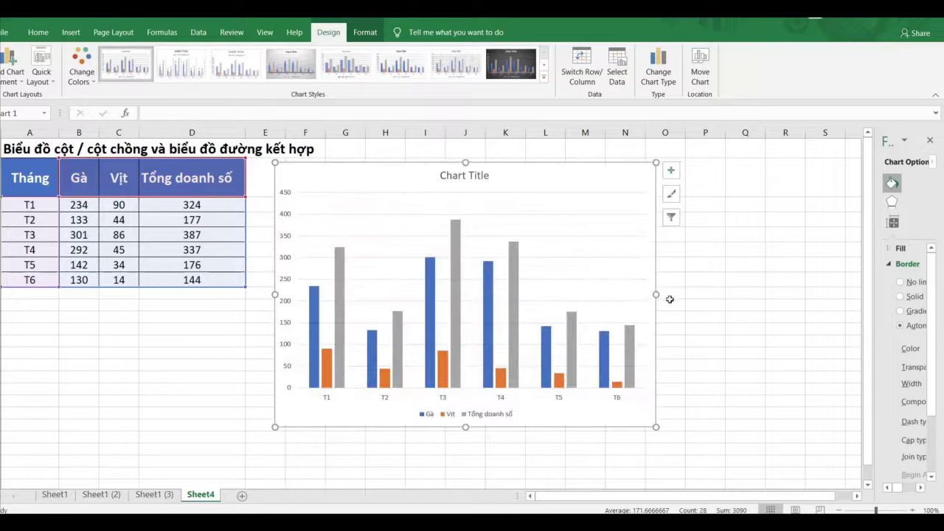
drag(658, 294, 689, 294)
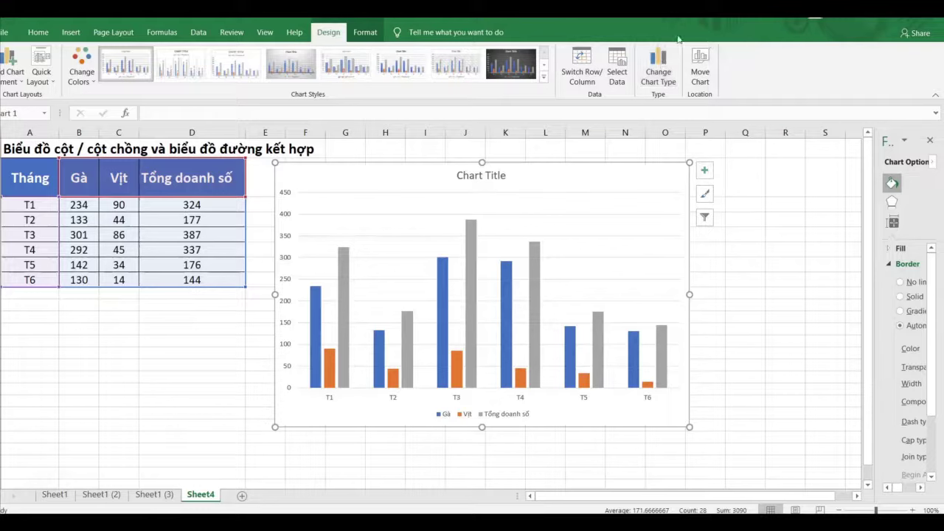
click(660, 64)
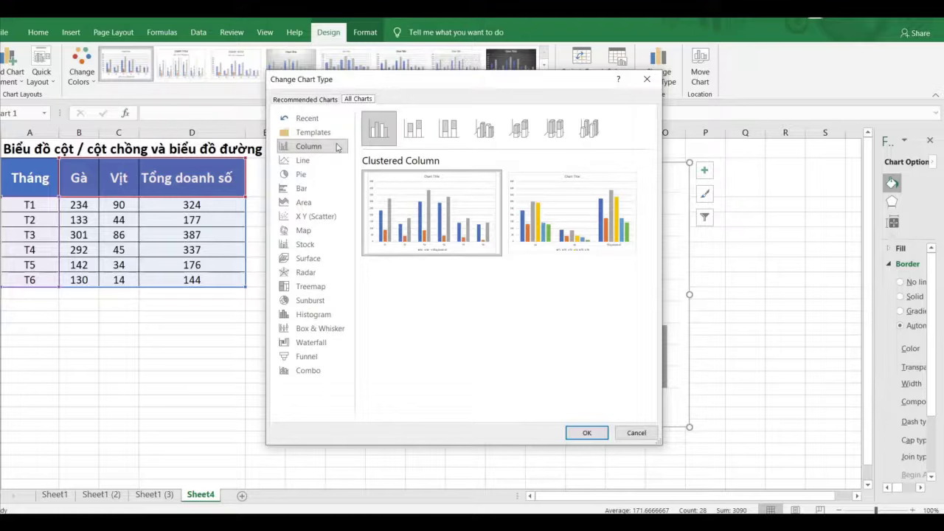
Change to a Combo chart with Tổng doanh số as Line with Markers, Gà and Vịt clustered columns
click(309, 371)
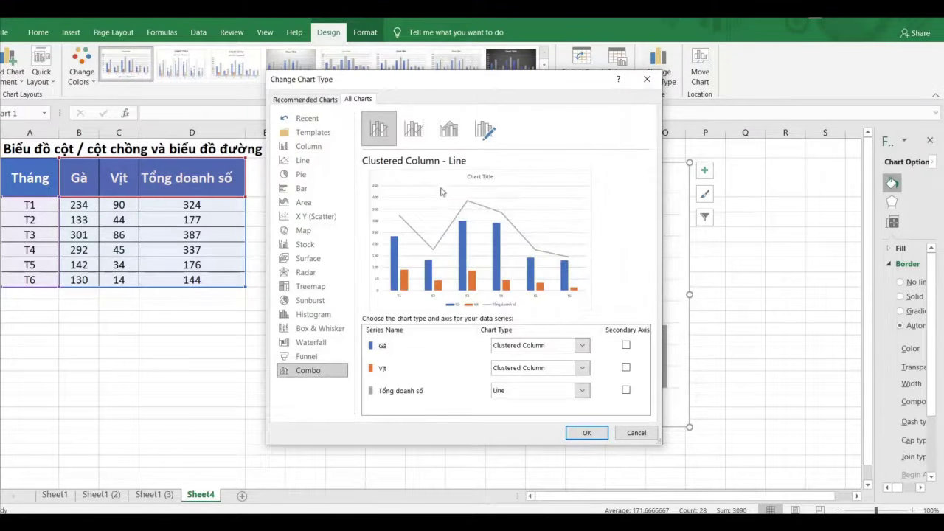
click(422, 394)
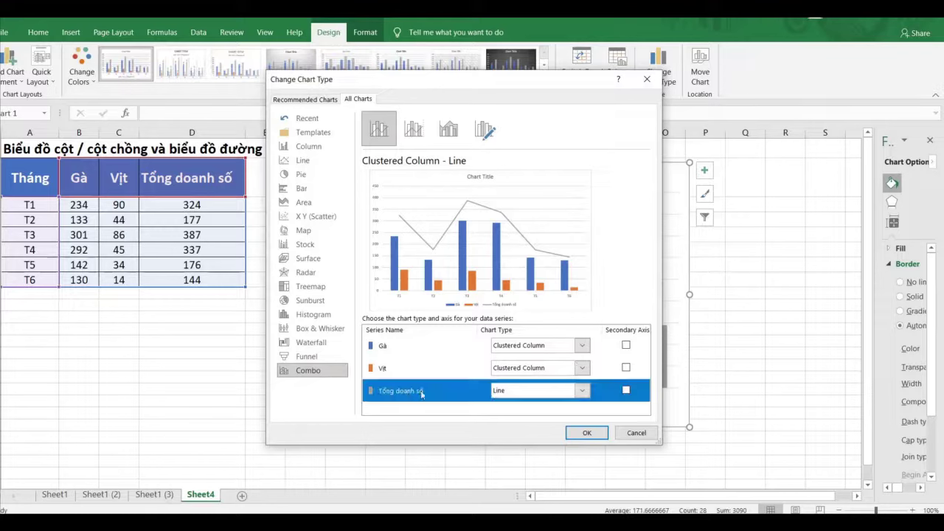
click(546, 399)
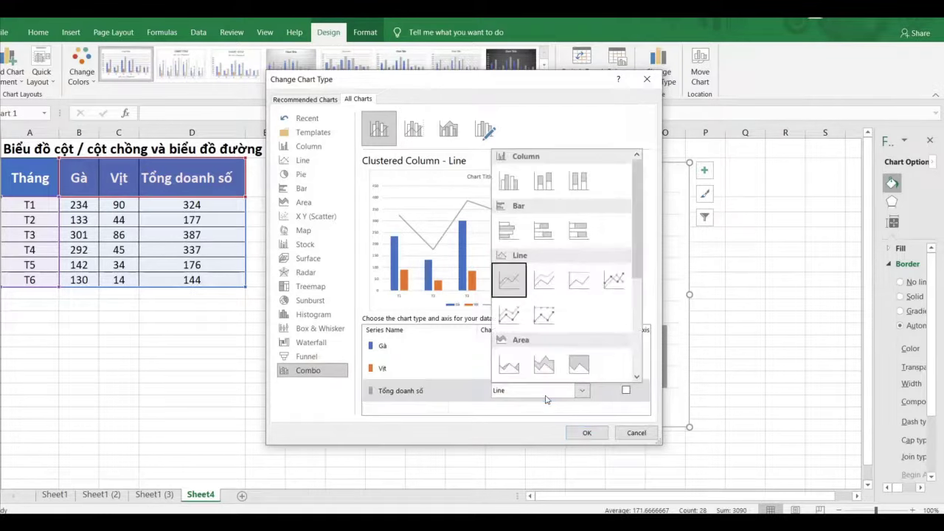
key(Escape)
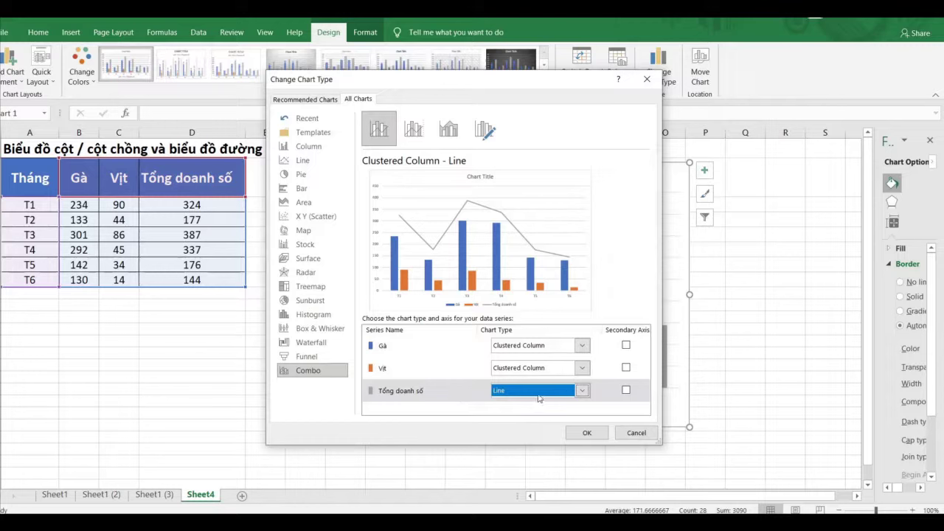
click(505, 395)
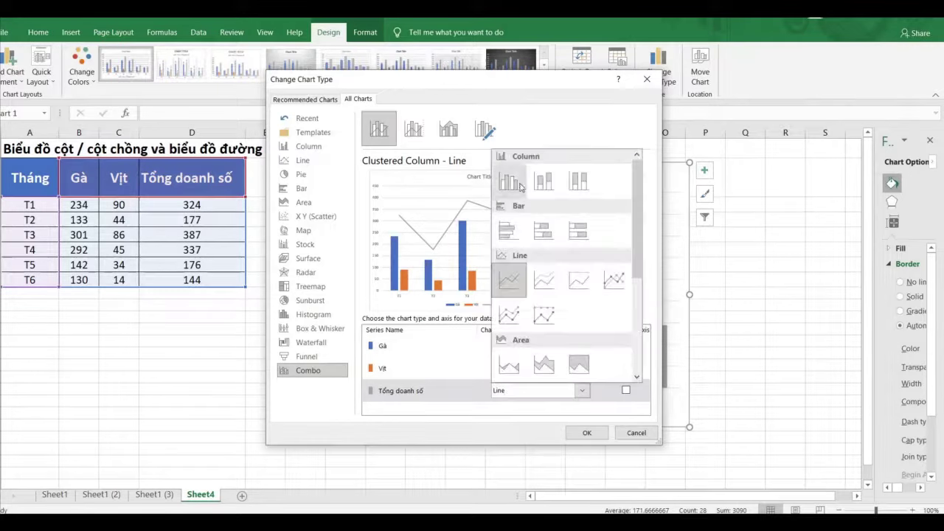
key(Escape)
click(510, 397)
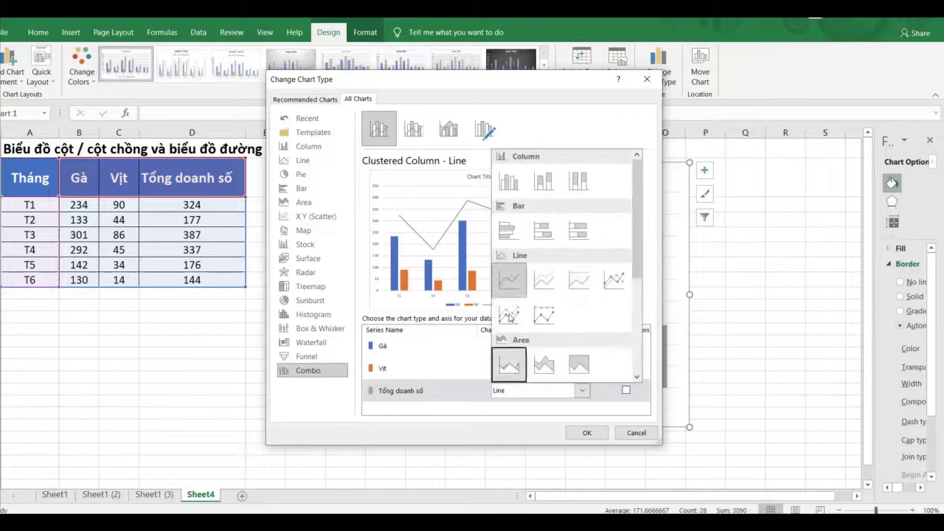
click(446, 404)
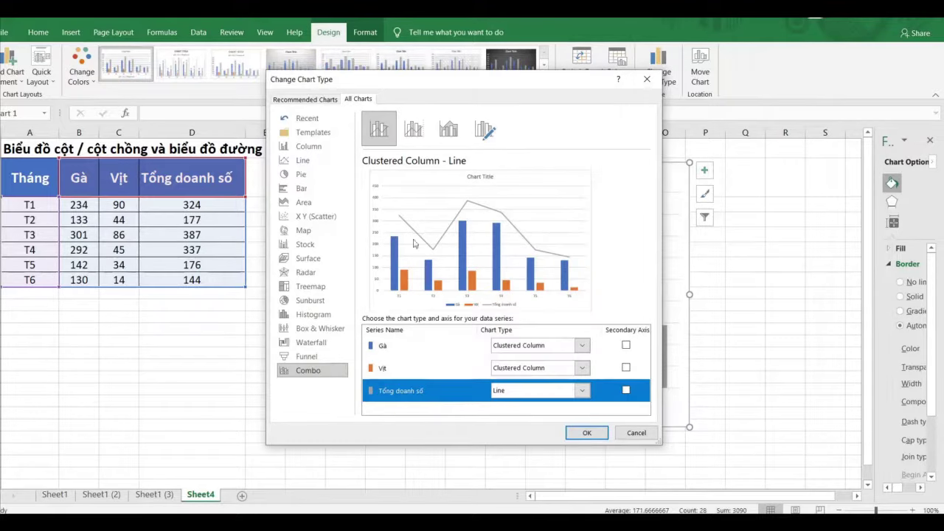
click(546, 396)
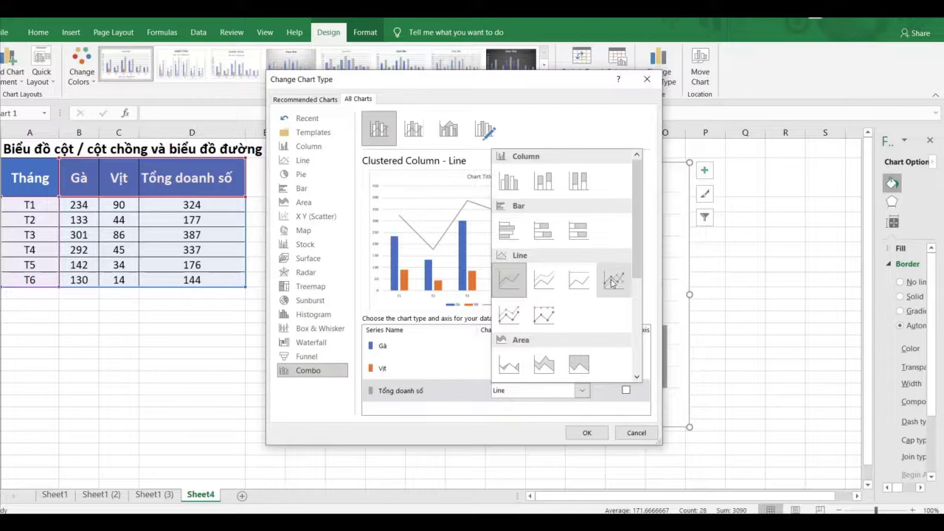
click(613, 283)
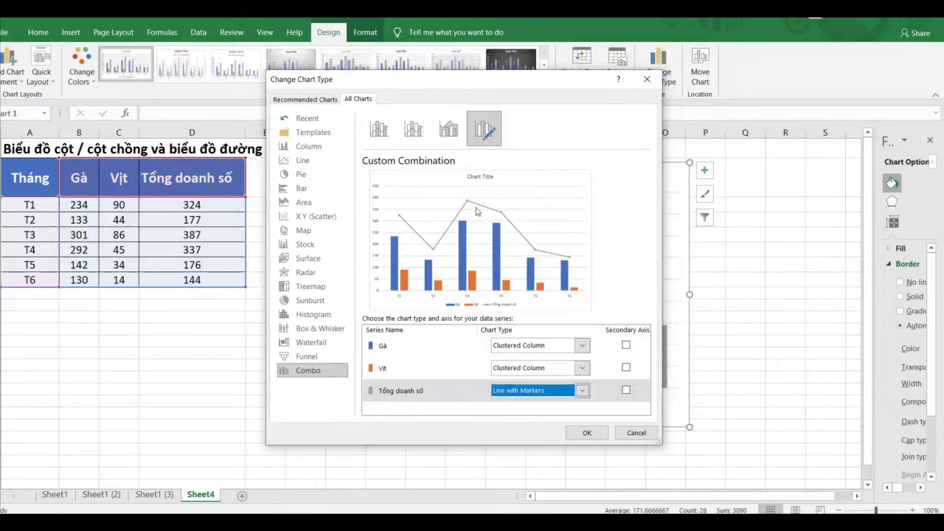
click(588, 434)
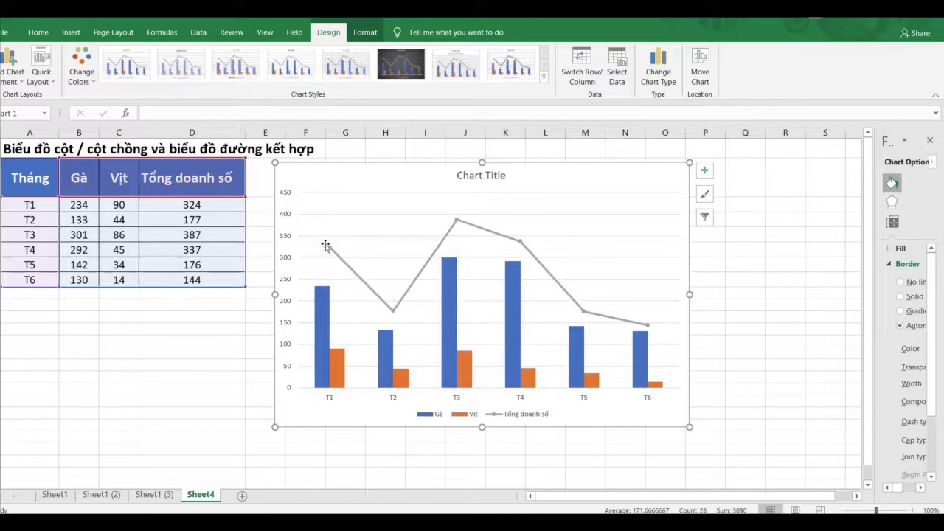
mouse_move(329, 248)
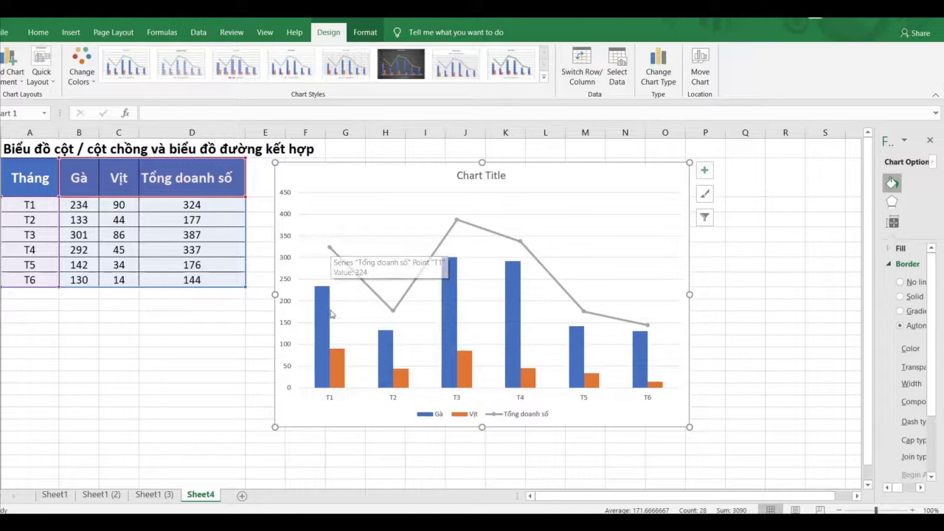
Turn on Data Labels for the chart's Gà, Vịt columns and Tổng doanh số line
click(337, 354)
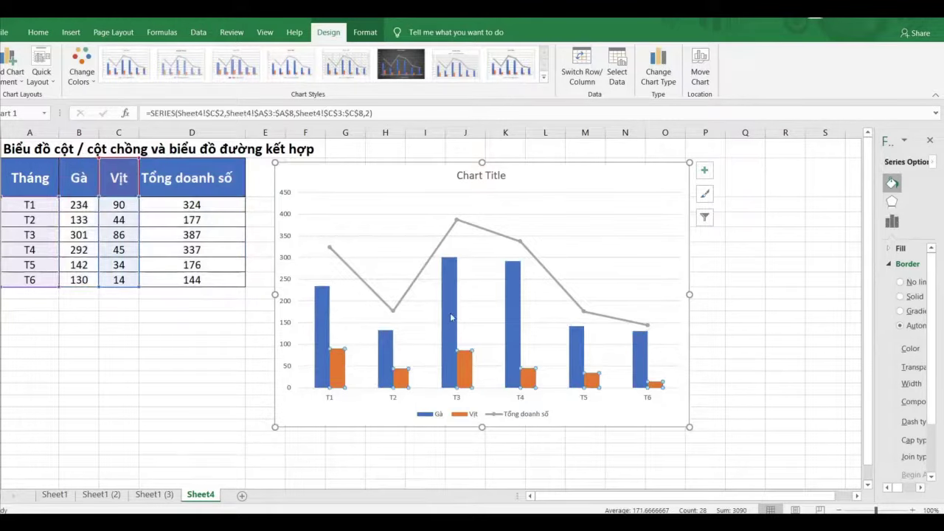
click(638, 291)
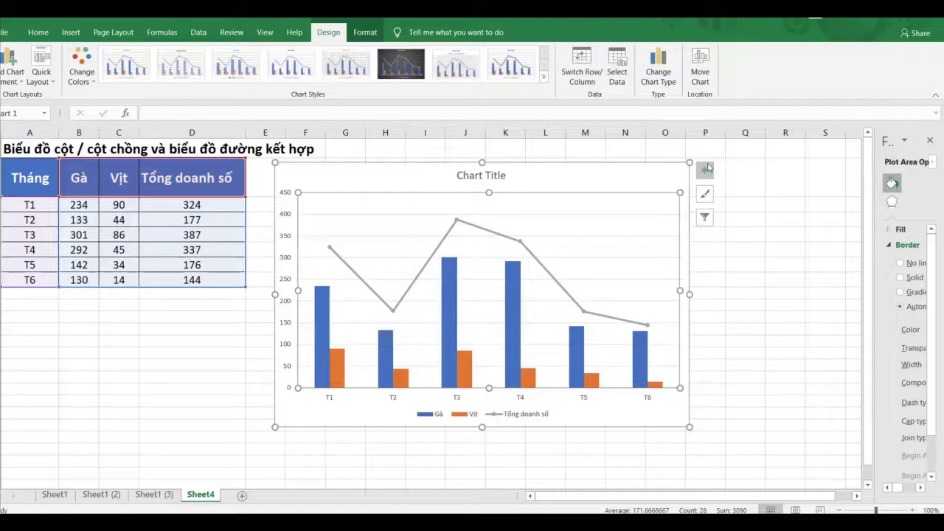
click(705, 169)
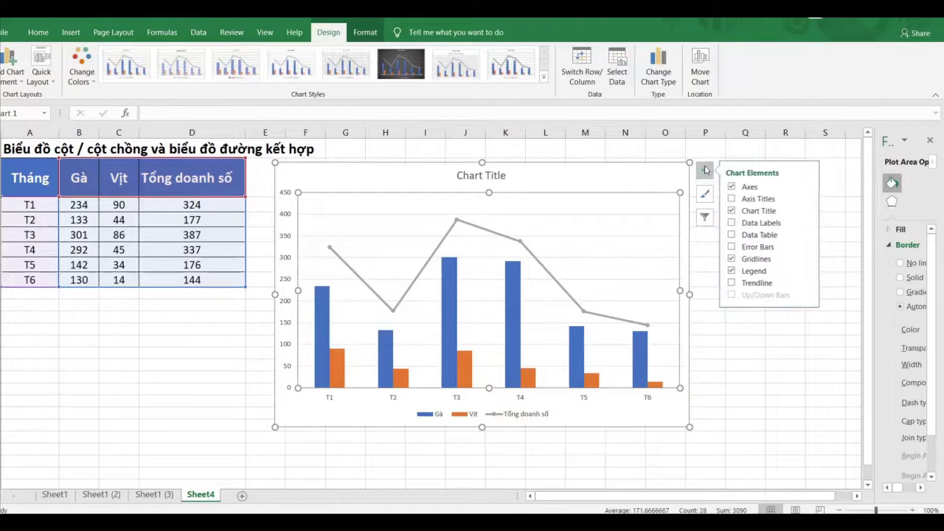
click(732, 224)
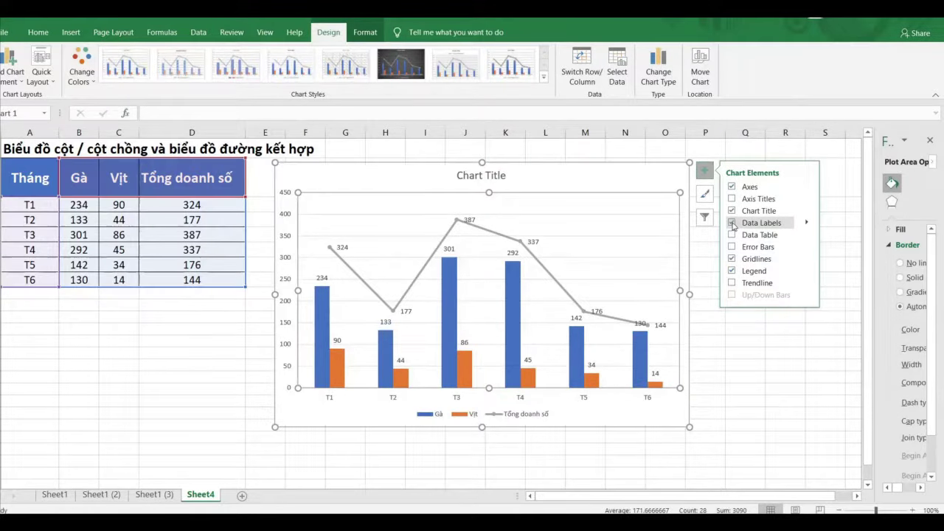
click(749, 388)
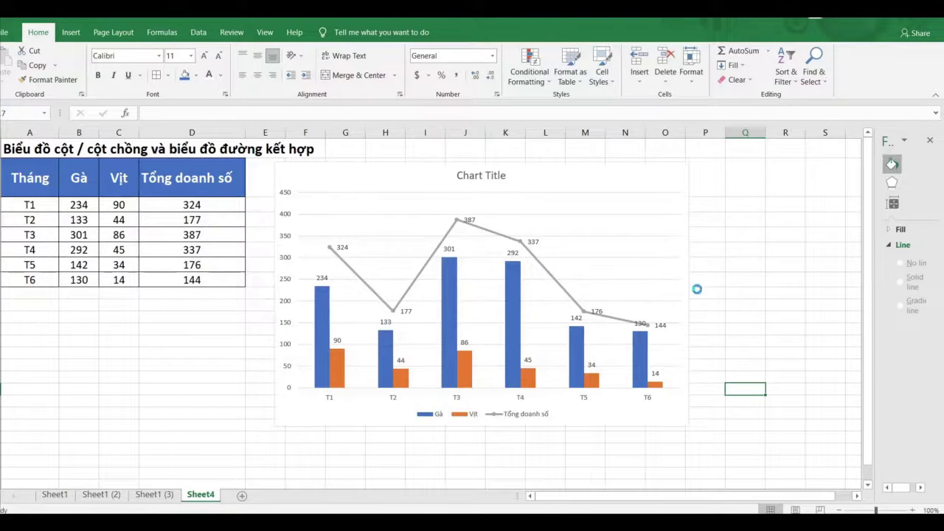
Select the Tổng doanh số line series and widen its Format Data Series pane
scroll(697, 289, up, 1)
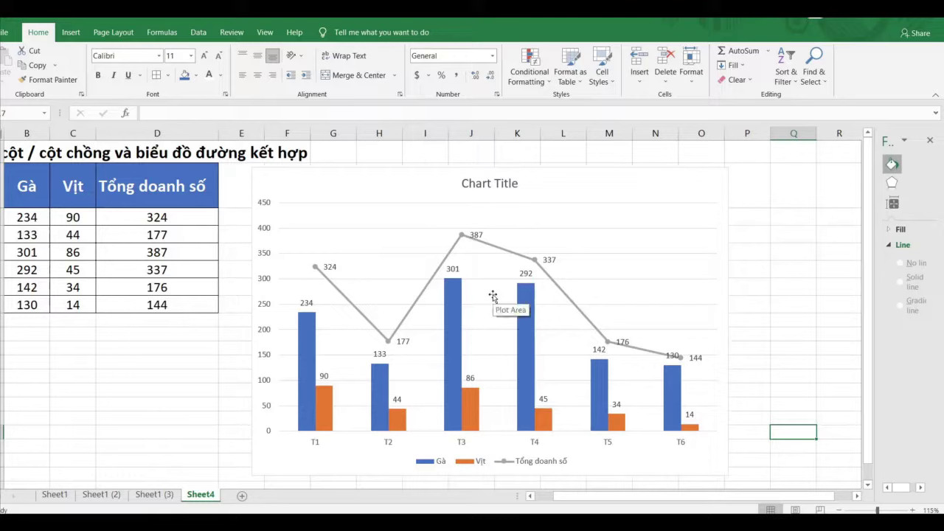
scroll(612, 360, left, 1)
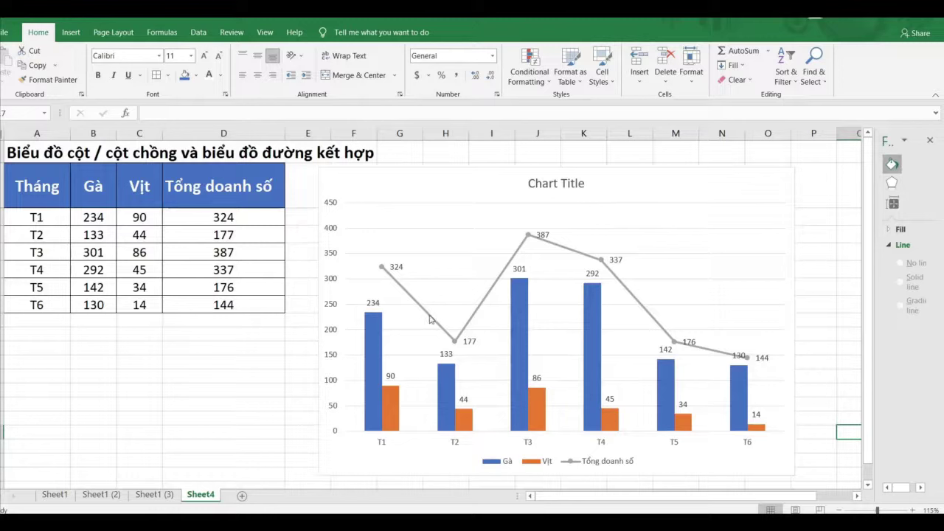
click(396, 285)
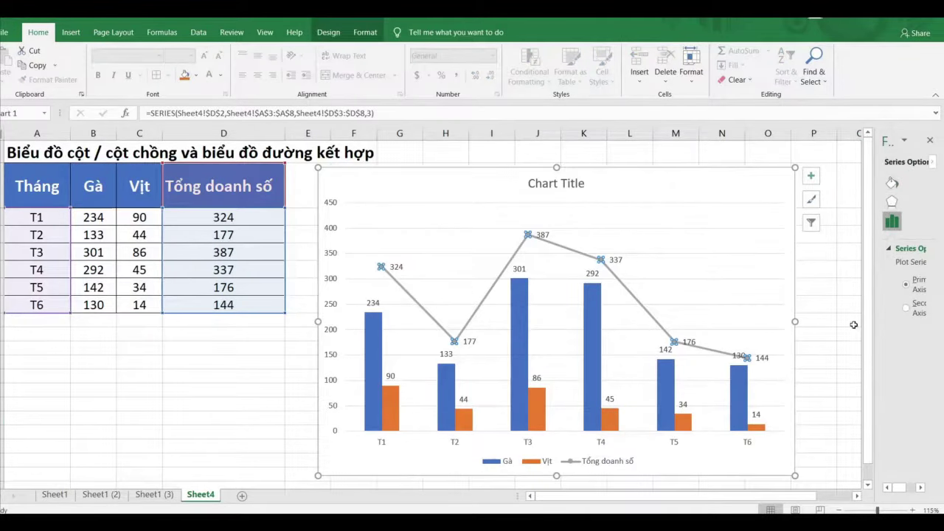
scroll(585, 366, down, 1)
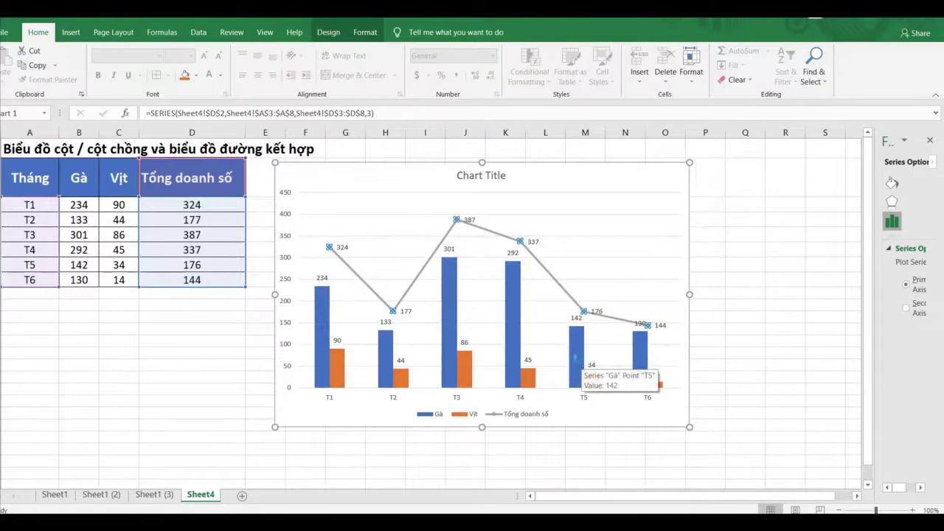
scroll(589, 339, down, 1)
click(687, 275)
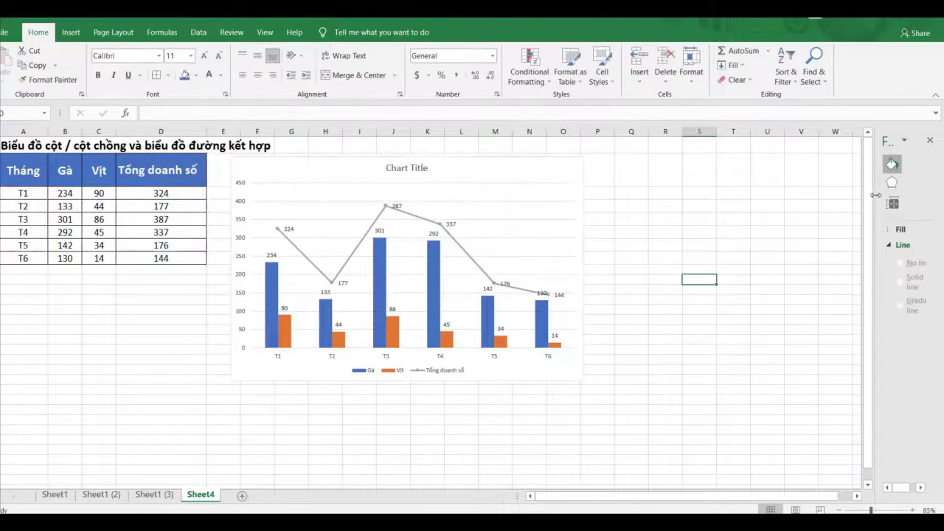
drag(876, 195, 776, 195)
click(422, 221)
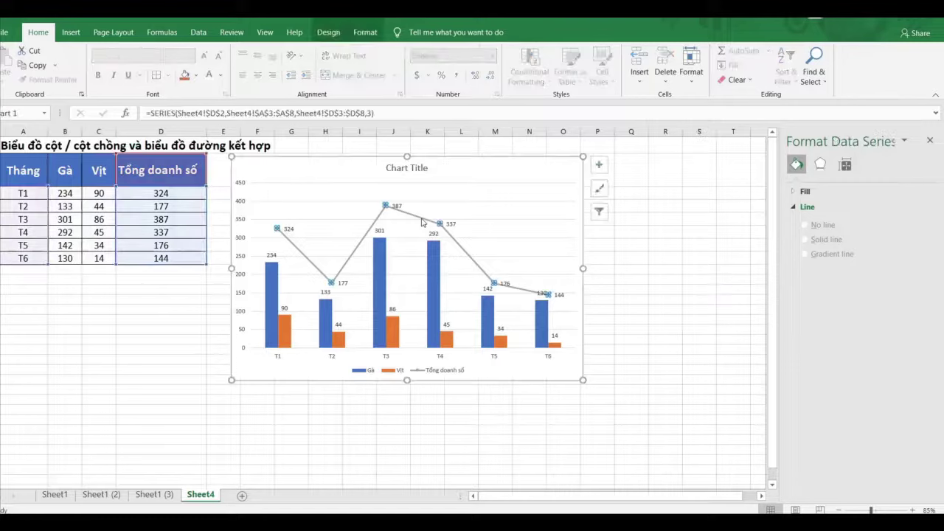
ctrl+scroll(451, 282, up, 1)
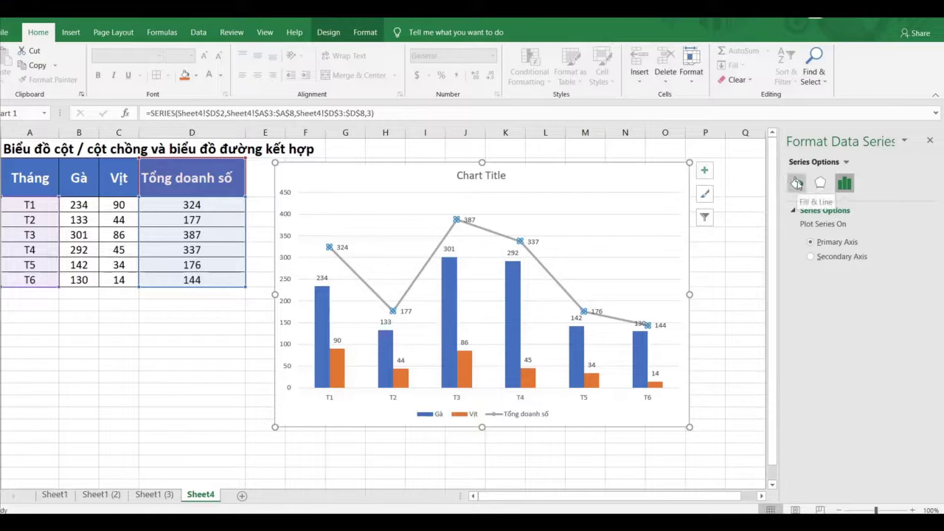
Set the Tổng doanh số line colour to red, then select the whole chart area
click(796, 184)
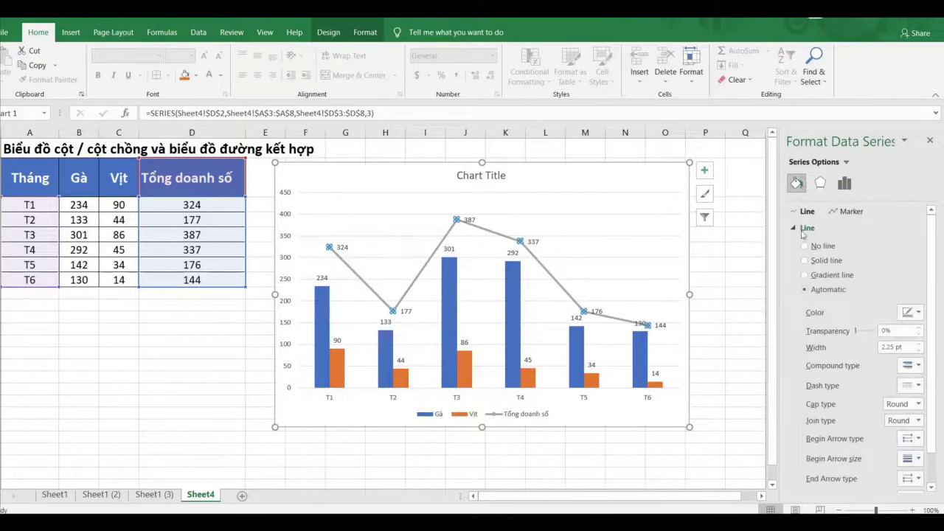
click(917, 314)
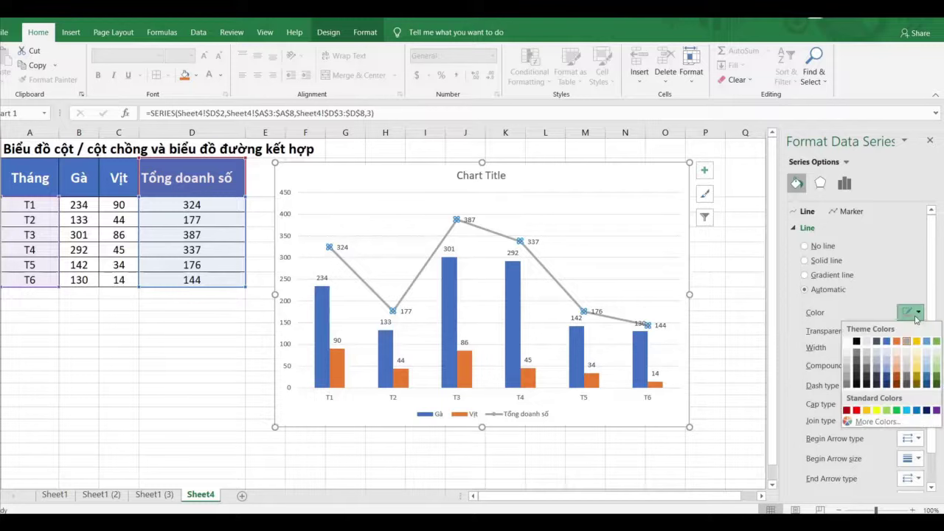
click(857, 411)
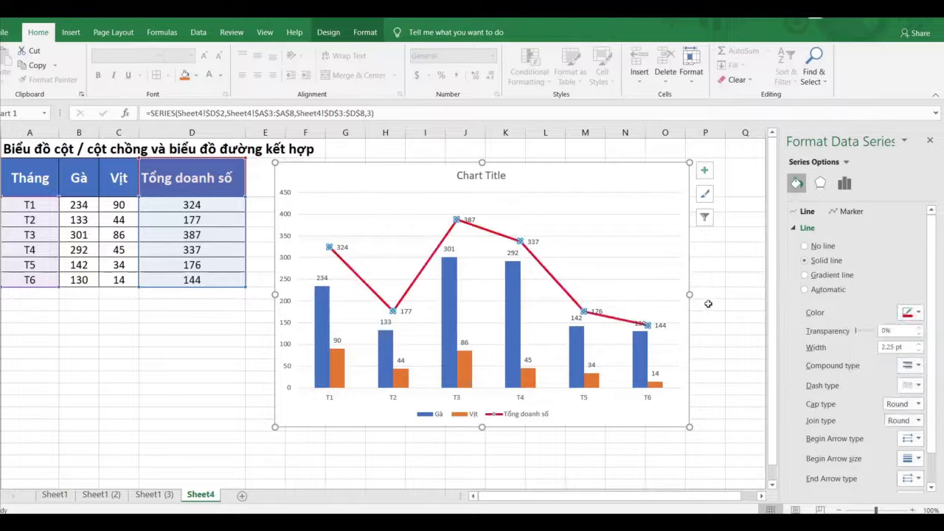
click(708, 304)
click(732, 414)
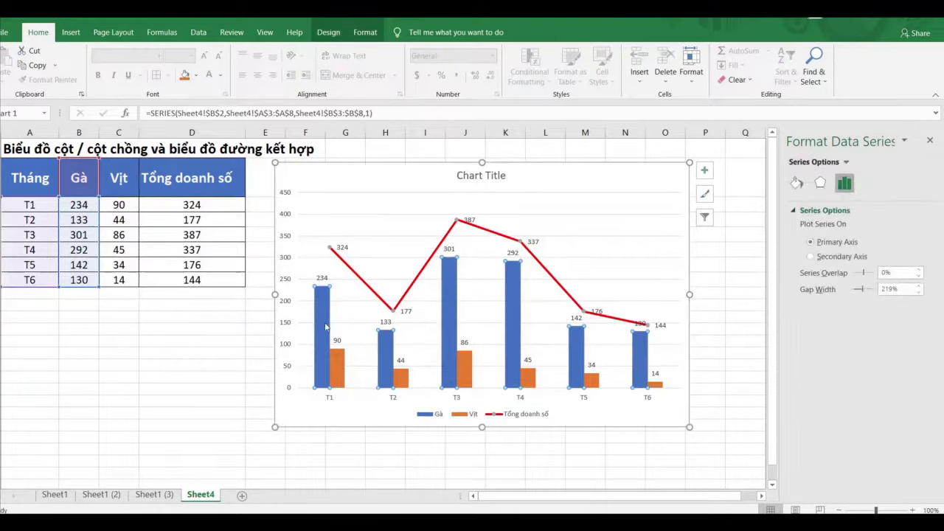
click(310, 409)
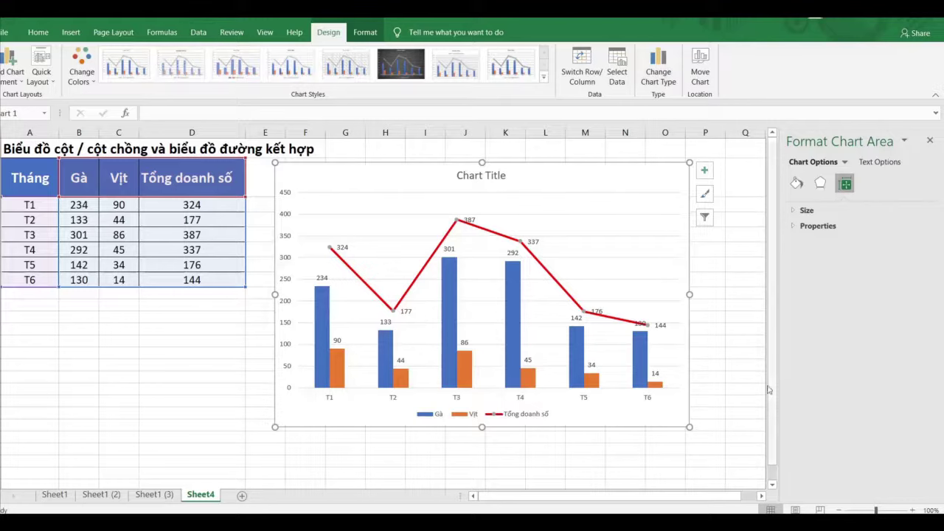
Change the Gà and Vịt series to Stacked Column in the combo chart
click(659, 62)
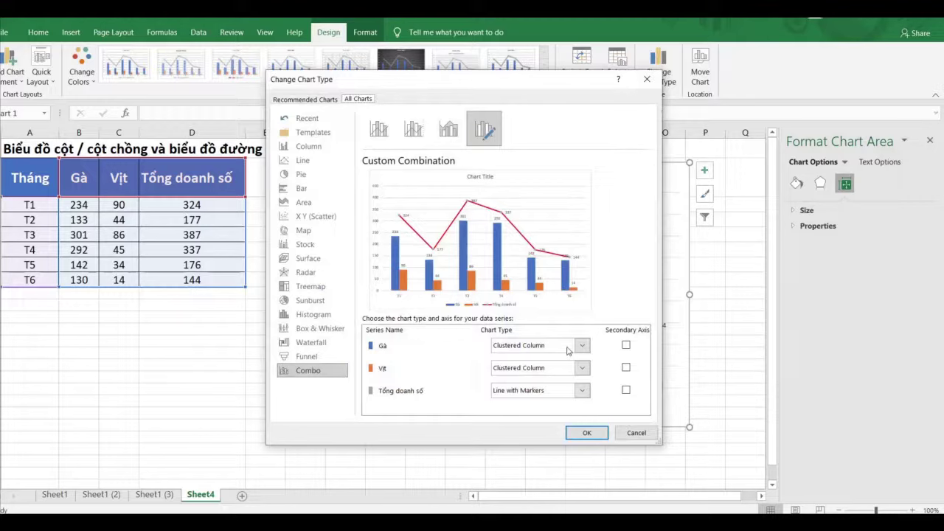
click(443, 349)
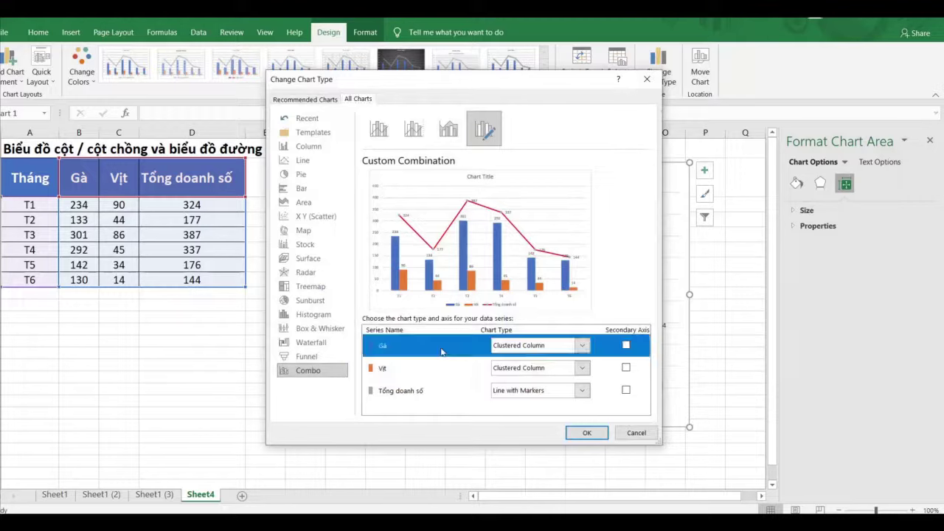
click(583, 348)
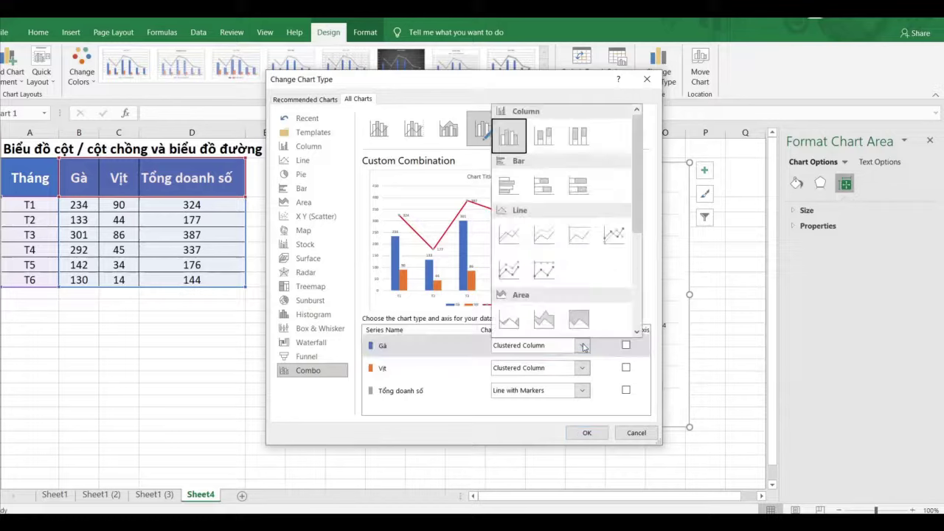
click(544, 134)
click(595, 434)
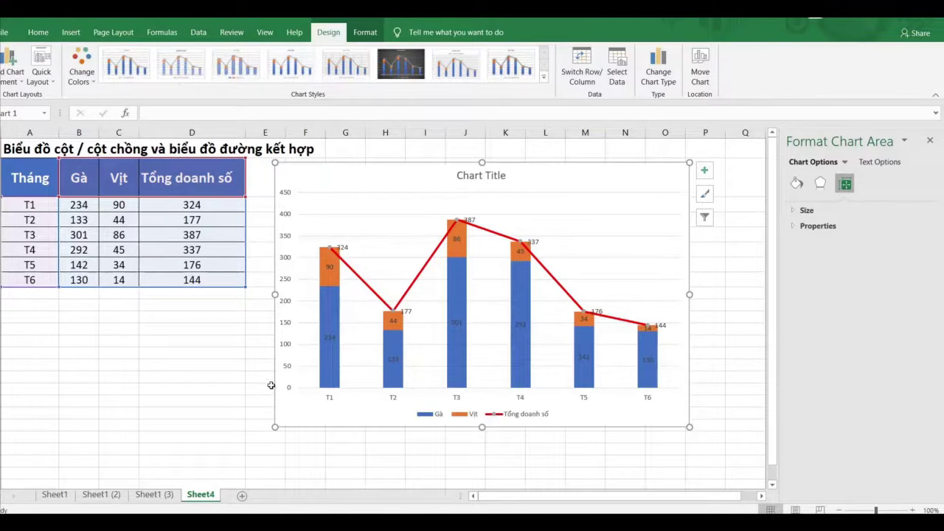
Shift the chart right and narrow column D so the Tổng doanh số header wraps
drag(302, 188, 381, 167)
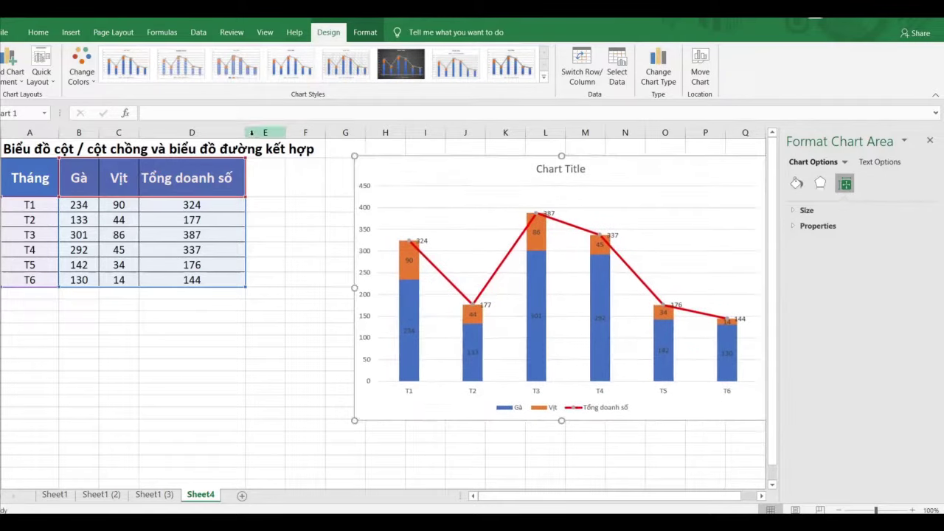
click(263, 235)
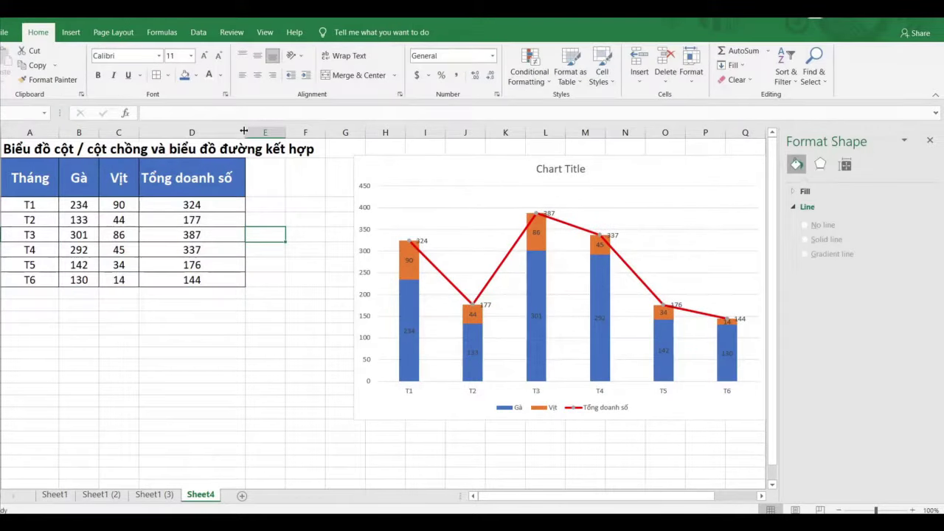
drag(245, 133, 200, 140)
click(261, 184)
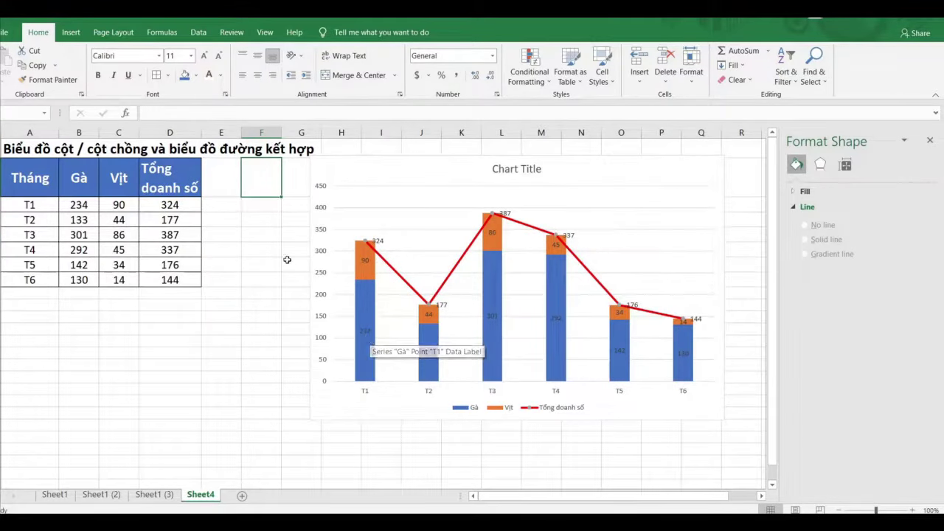
click(233, 208)
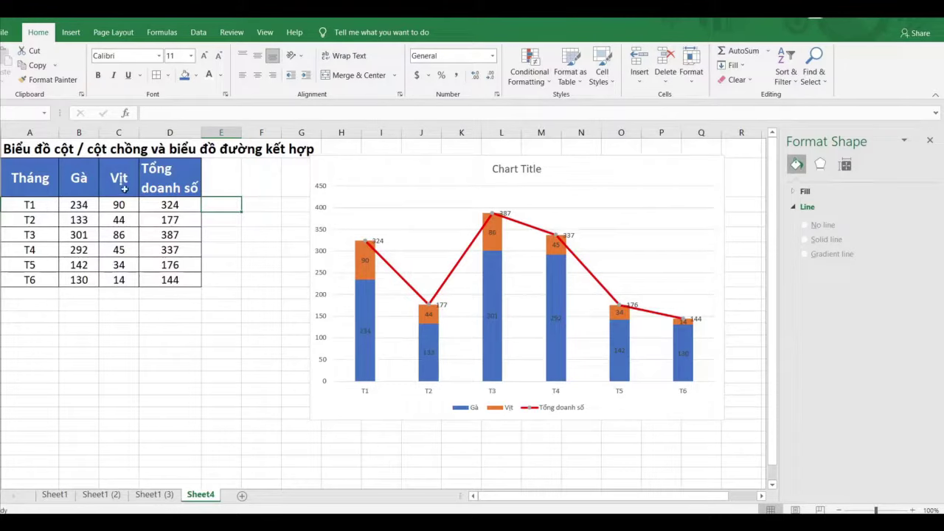
drag(81, 181, 168, 181)
Copy the Gà and Vịt headers into E2:F2 and rename them % Gà and % Vịt
key(ctrl+c)
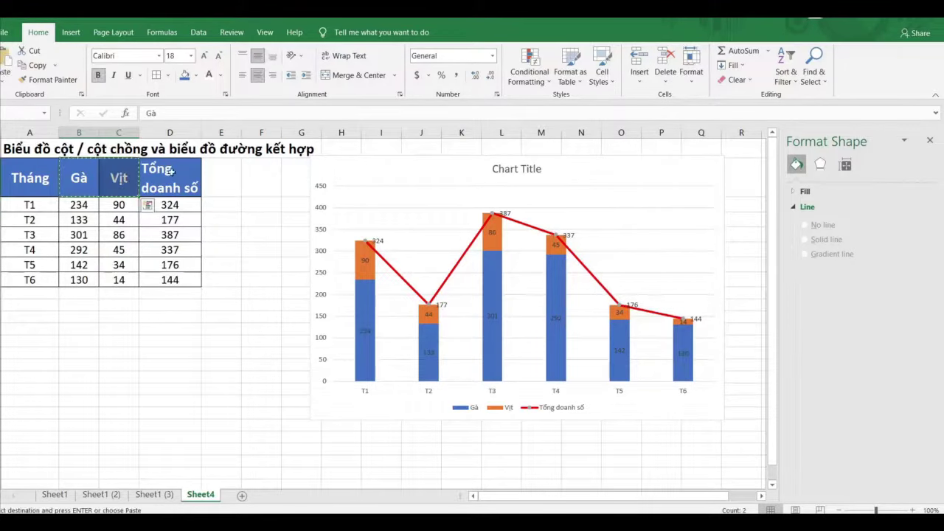
click(233, 192)
key(ctrl+v)
double_click(210, 186)
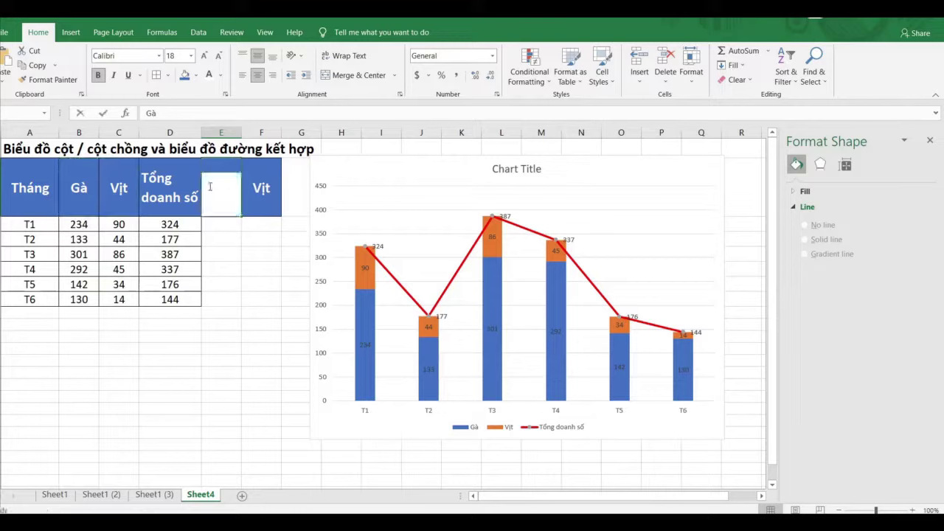
text(%)
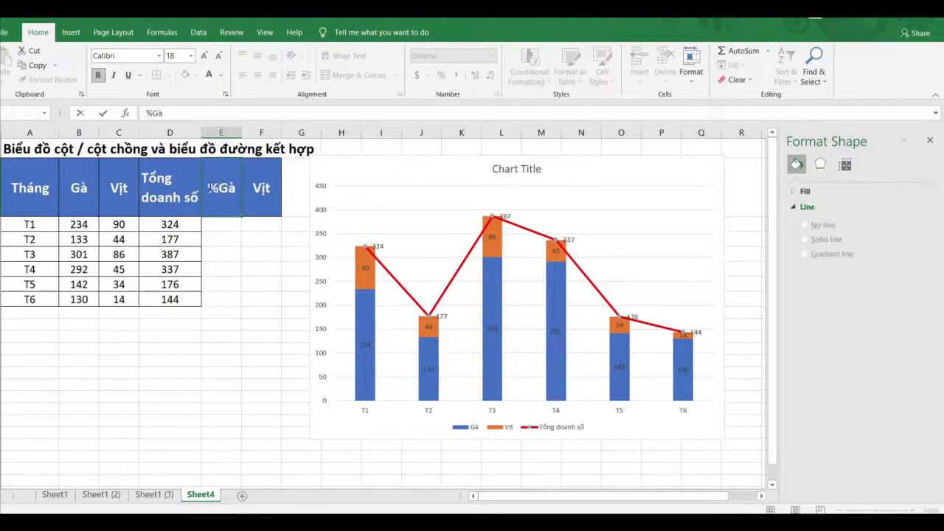
key(Return)
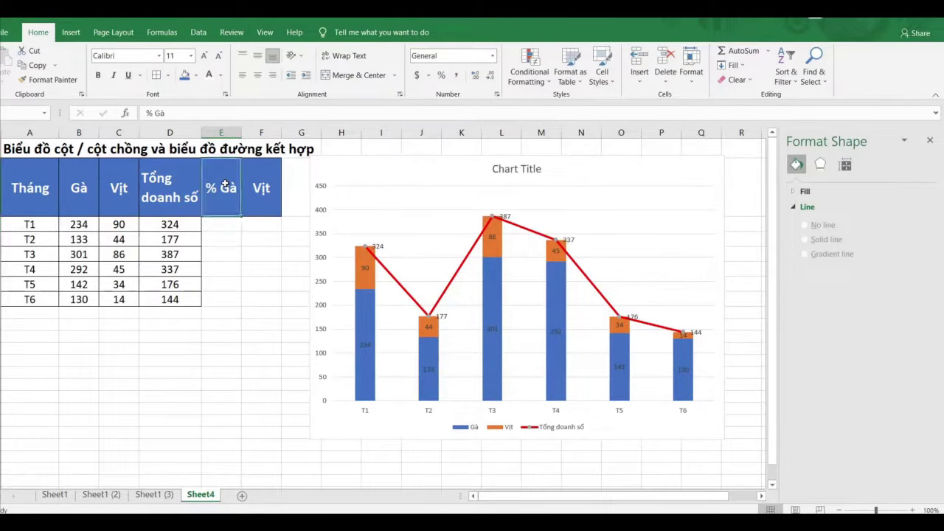
double_click(225, 187)
key(Home)
key(shift+Right)
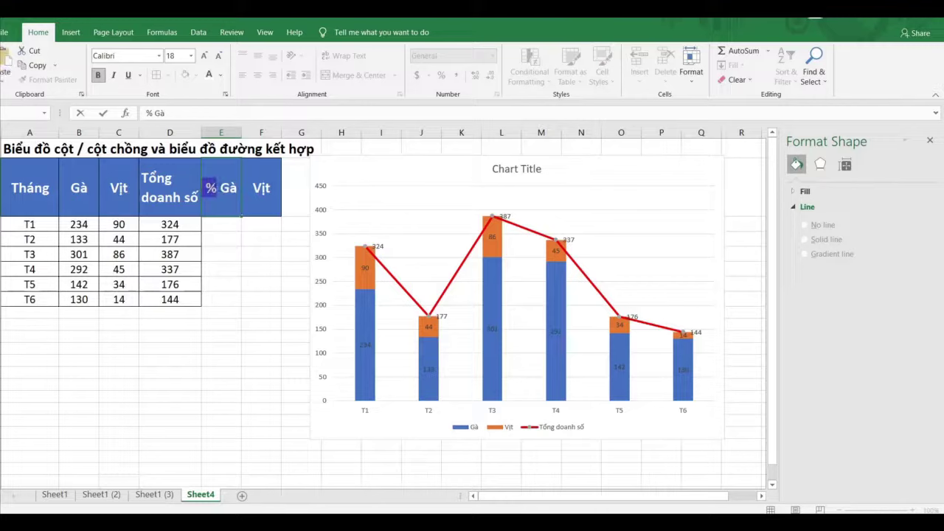
click(247, 195)
double_click(248, 191)
text(%)
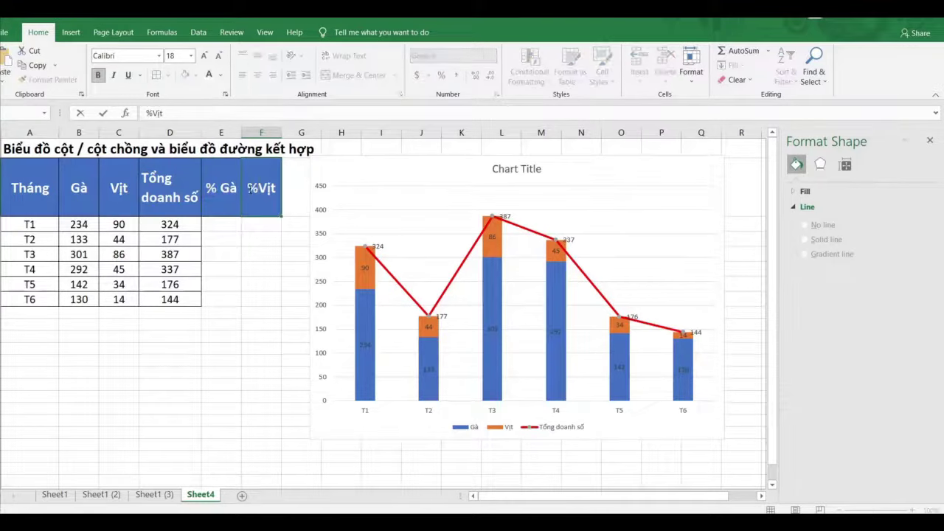
click(264, 260)
Enter the formula =B3/D3 in E3 for the % Gà share
click(221, 223)
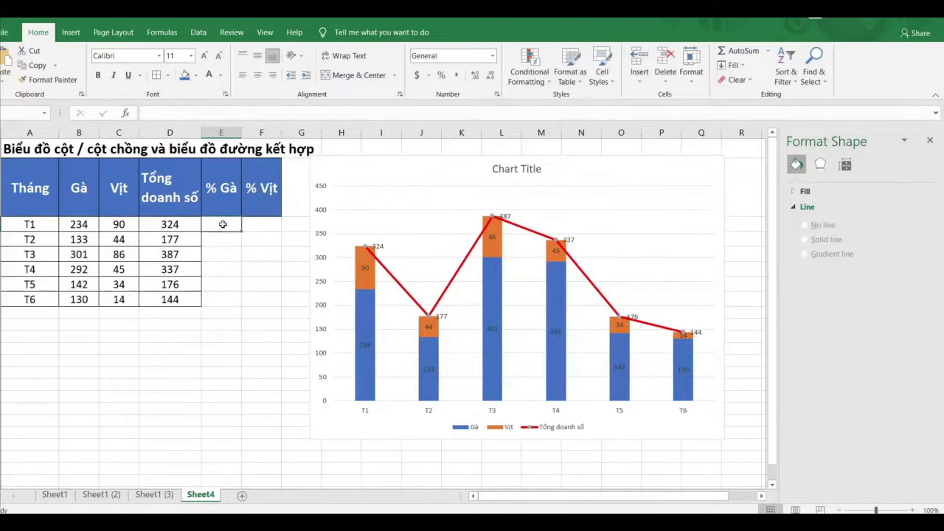
text(=)
click(83, 225)
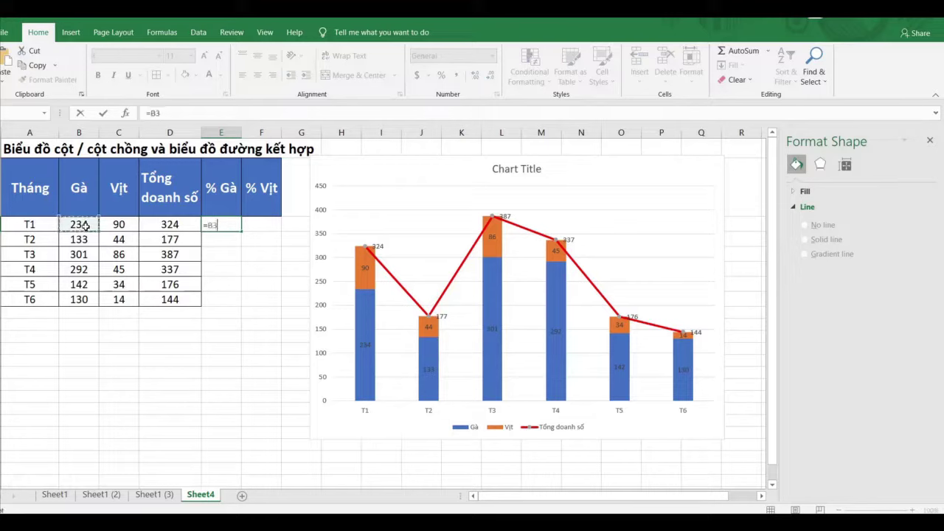
text(/)
click(167, 230)
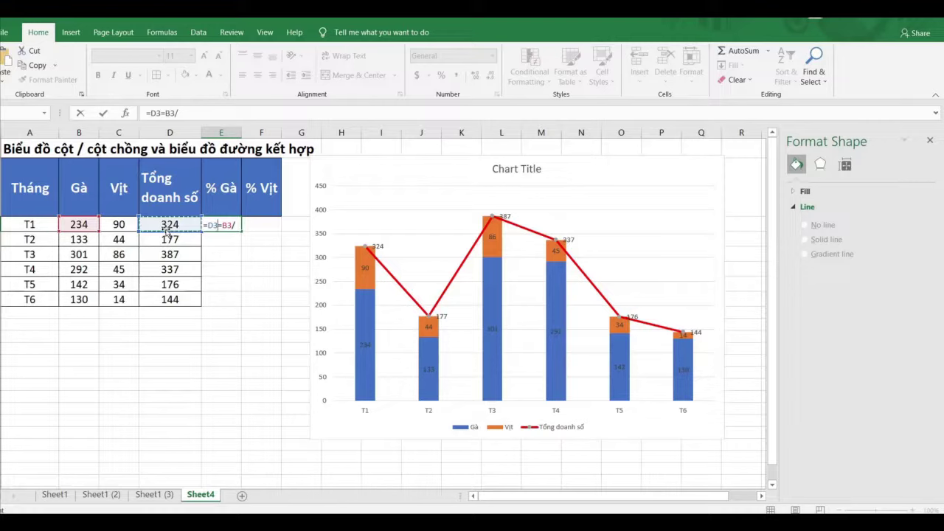
key(BackSpace)
key(BackSpace)
key(BackSpace)
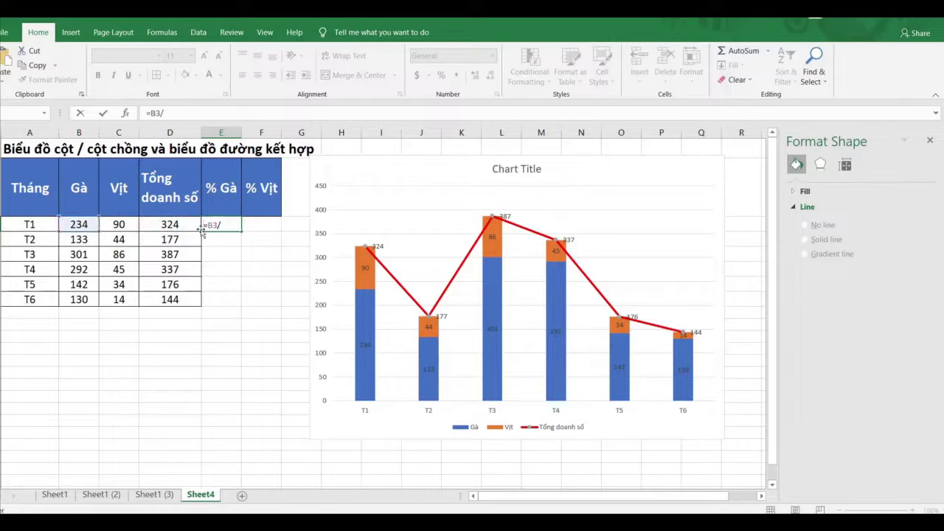
click(170, 225)
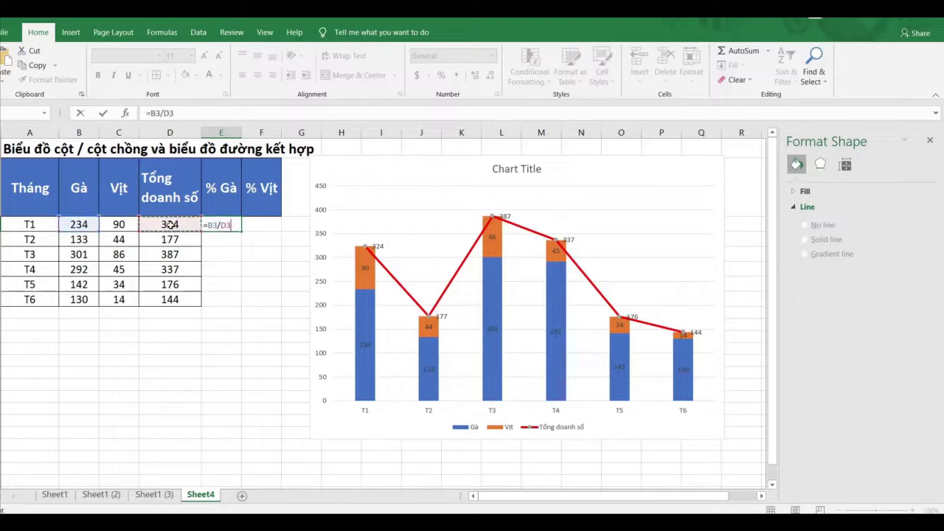
key(Return)
Enter the formula =C3/D3 in F3 for the % Vịt share
click(269, 225)
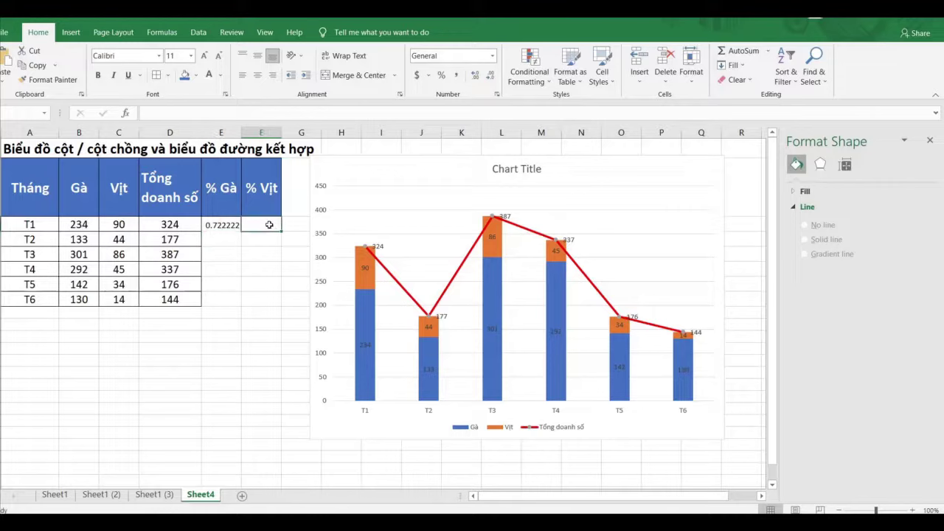
text(=)
click(118, 224)
text(/)
click(169, 225)
key(Return)
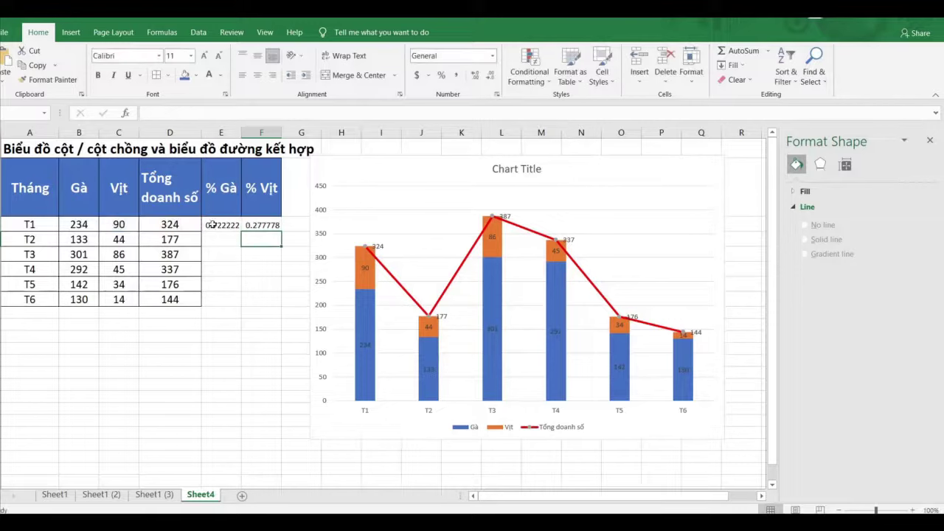
Fill both formulas down to row 8 and format E3:F8 as percentages
drag(211, 224, 261, 299)
key(ctrl+d)
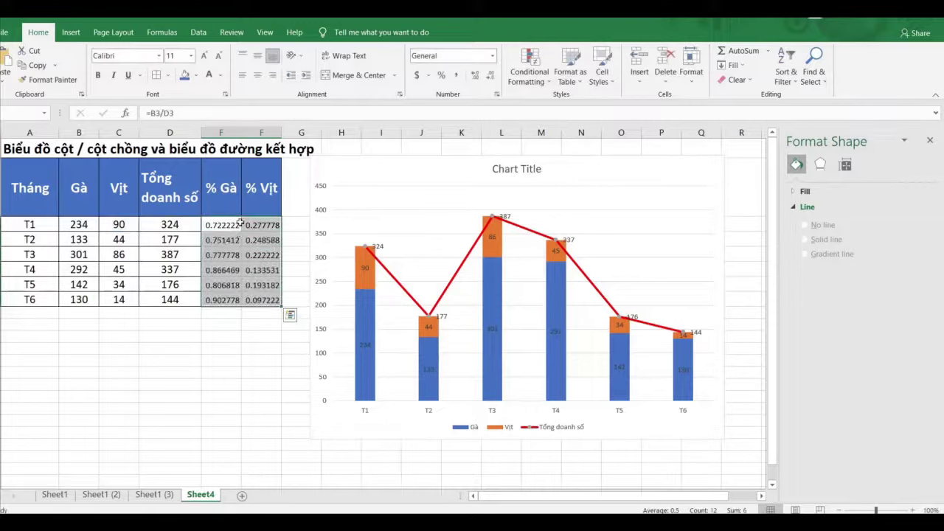
click(441, 74)
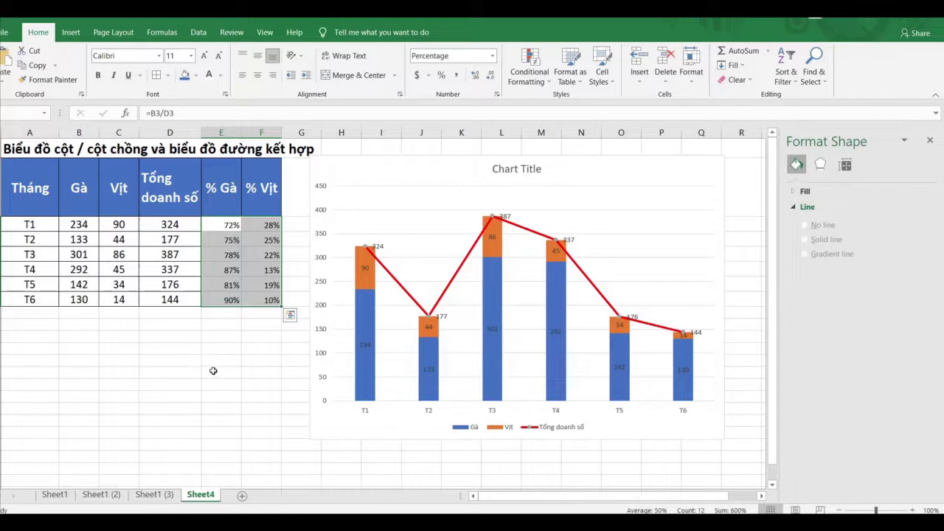
click(213, 346)
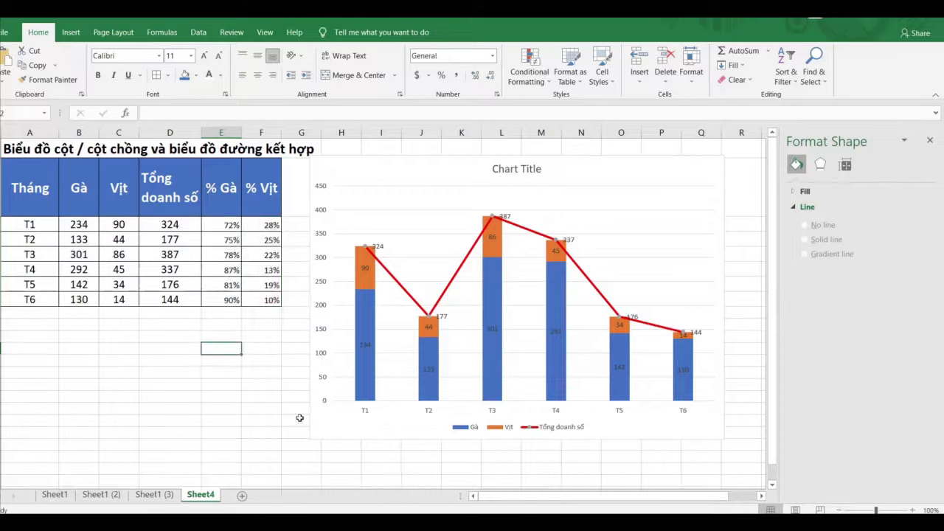
drag(230, 224, 250, 292)
click(270, 227)
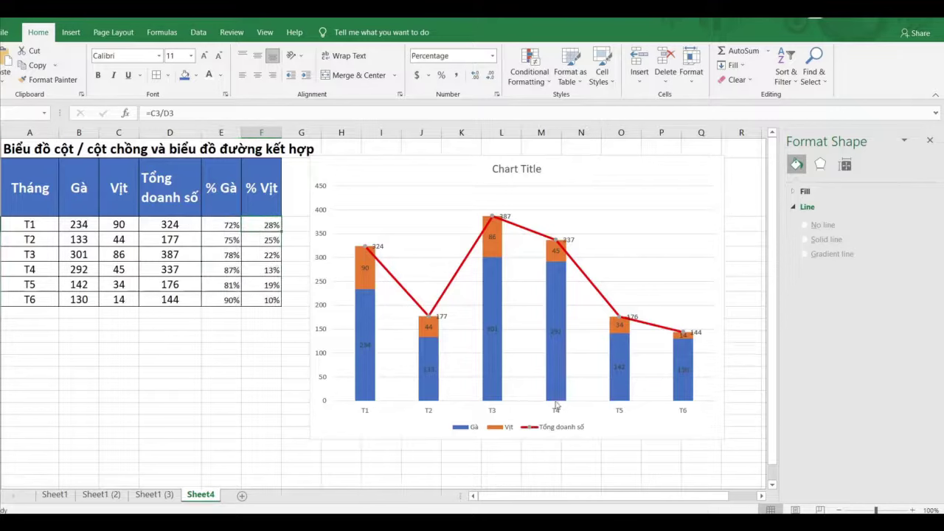
Make the Gà data labels also show Value From Cells using the % Gà range E3:E8
click(364, 350)
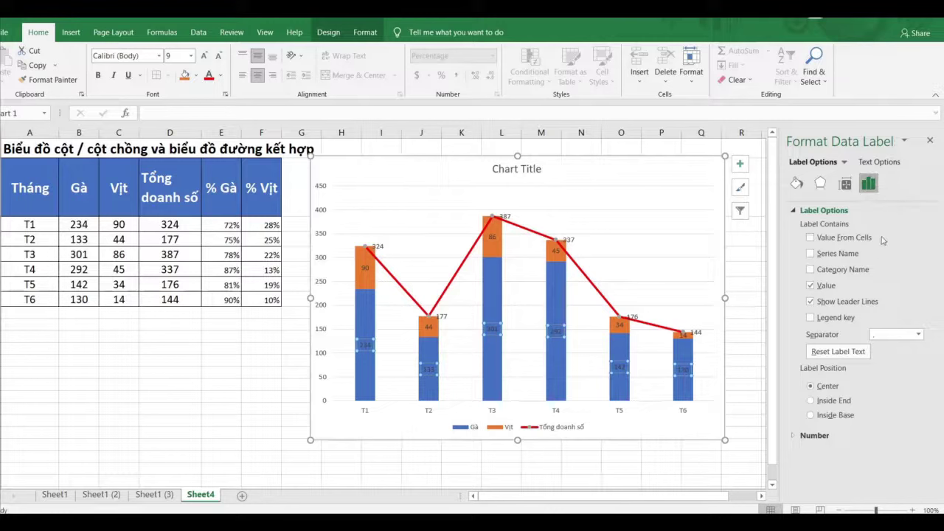
click(843, 238)
click(214, 221)
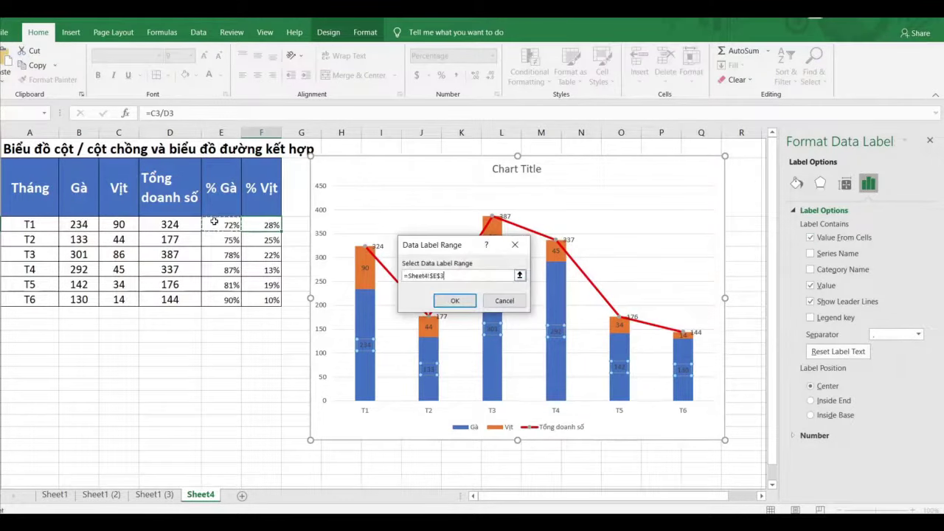
drag(214, 221, 220, 297)
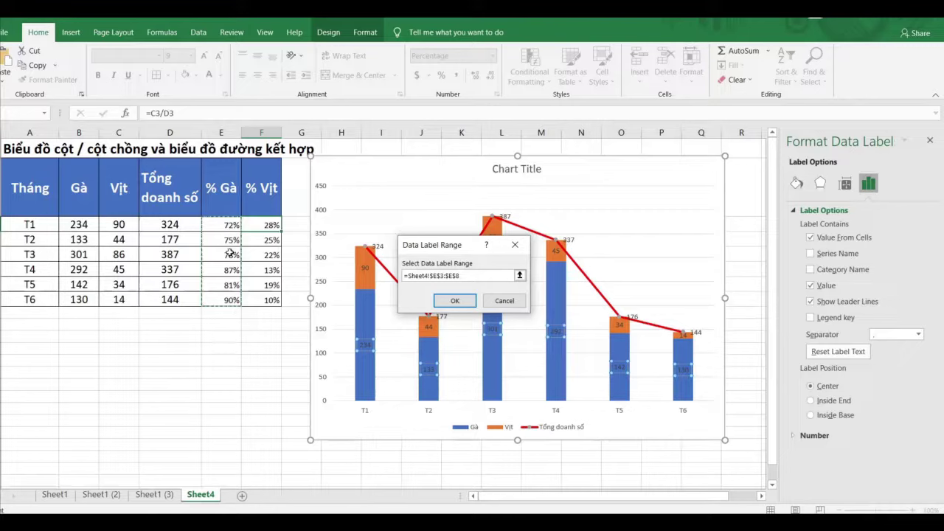
click(456, 303)
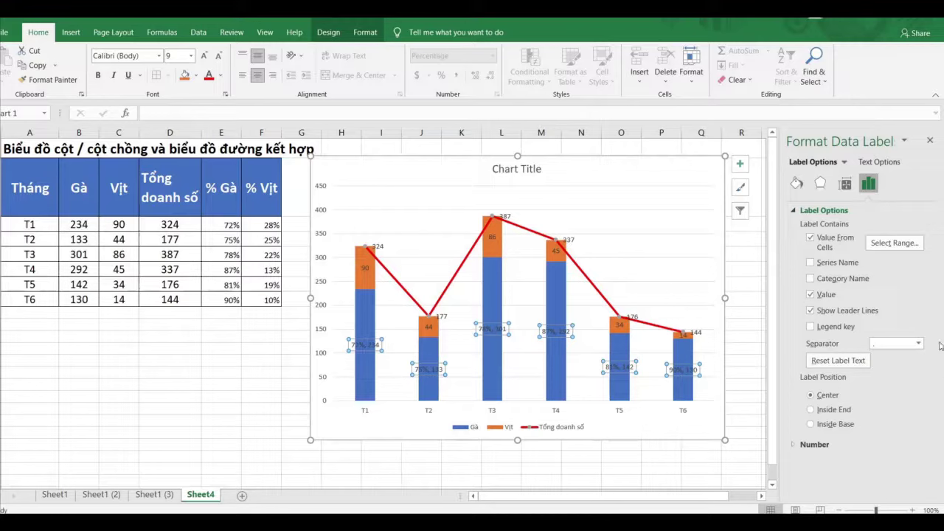
click(918, 342)
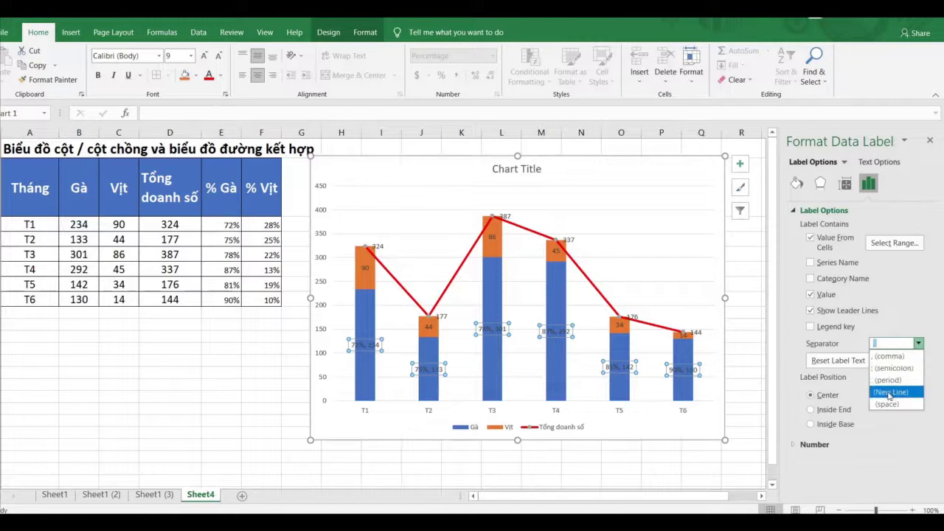
Set the Gà label separator to (New Line) so the percentage sits above the value
click(889, 392)
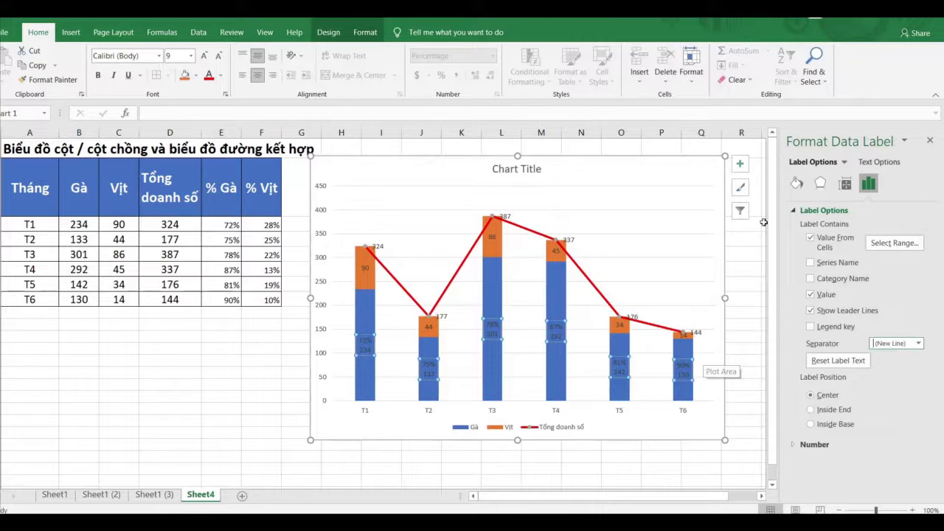
click(878, 162)
click(812, 162)
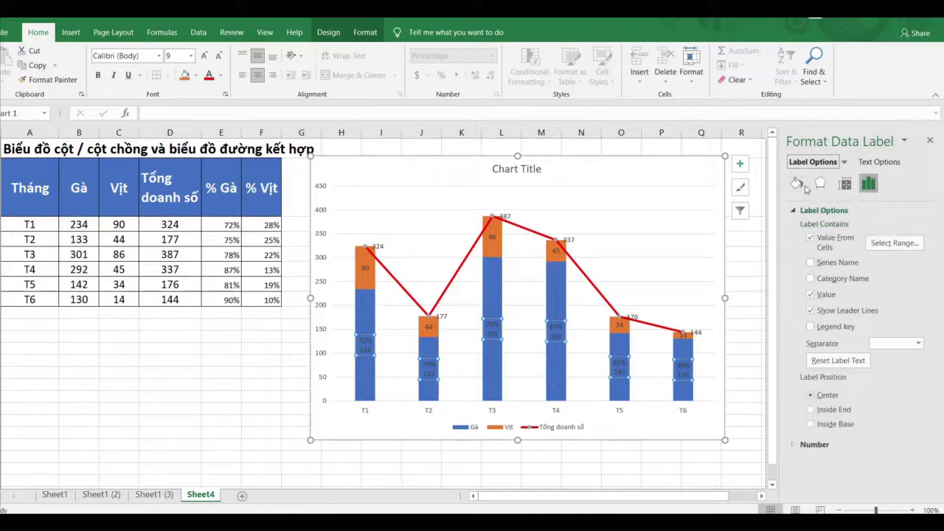
click(797, 183)
click(820, 184)
click(846, 183)
click(869, 183)
Give the Gà label text a solid white fill
click(797, 183)
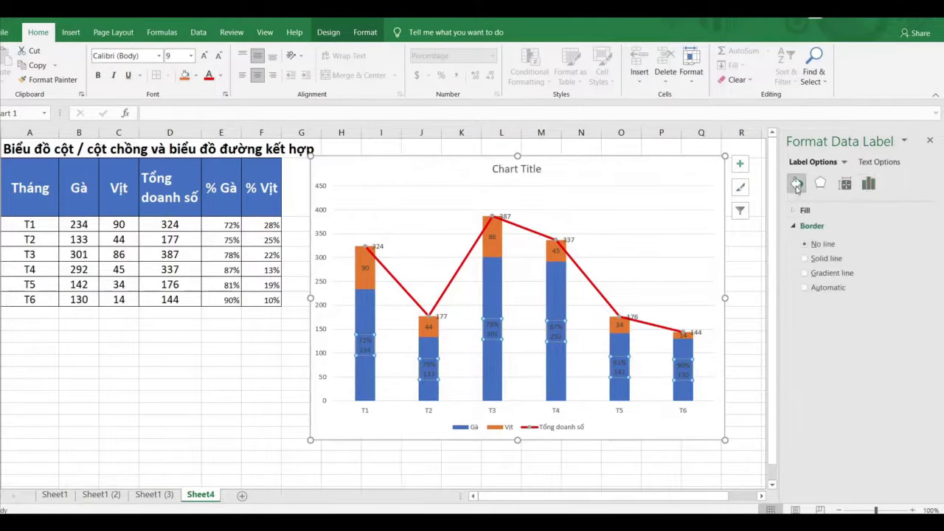
click(863, 163)
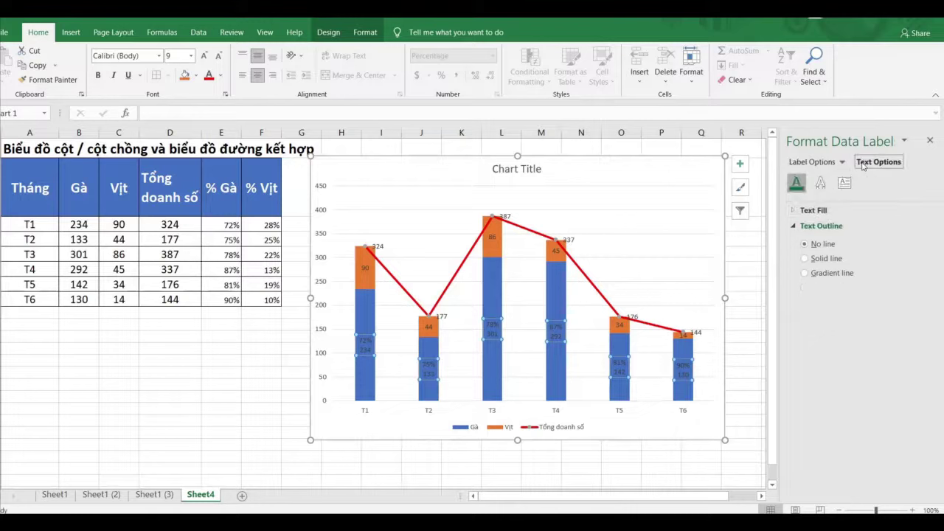
click(811, 210)
click(910, 309)
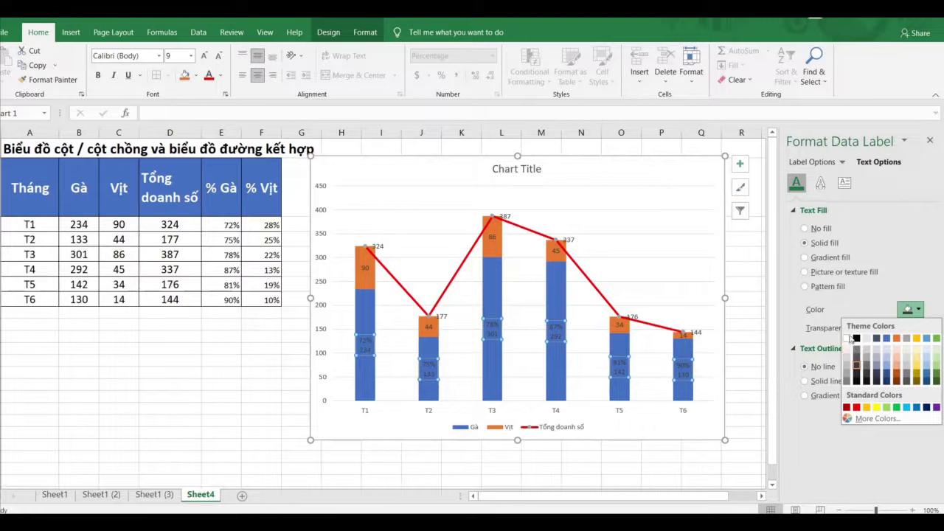
click(850, 337)
click(578, 390)
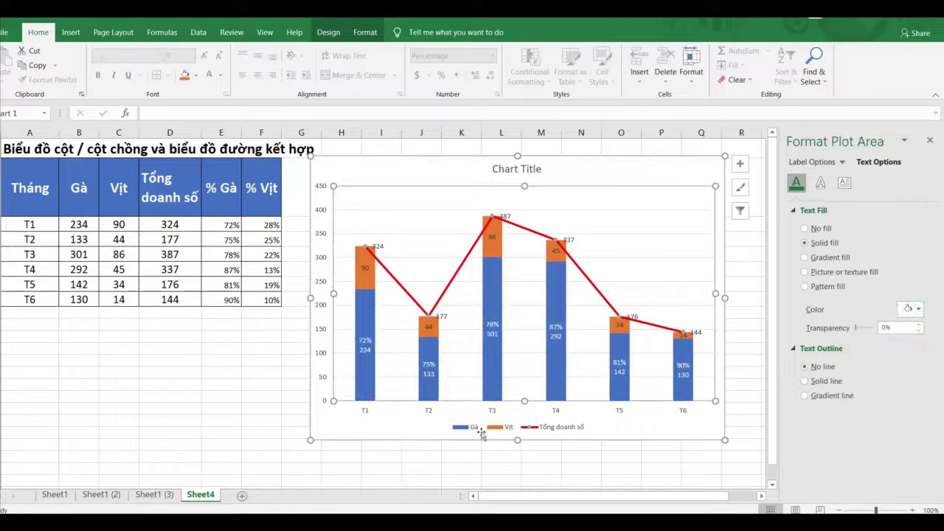
Label the Vịt columns with % Vịt values from F3:F8, using a New Line separator
click(362, 268)
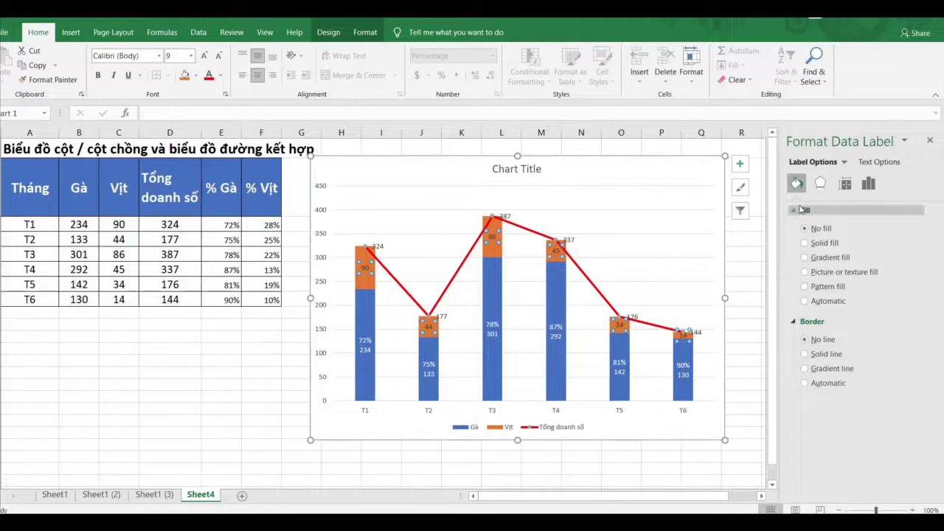
click(878, 162)
click(813, 161)
click(845, 239)
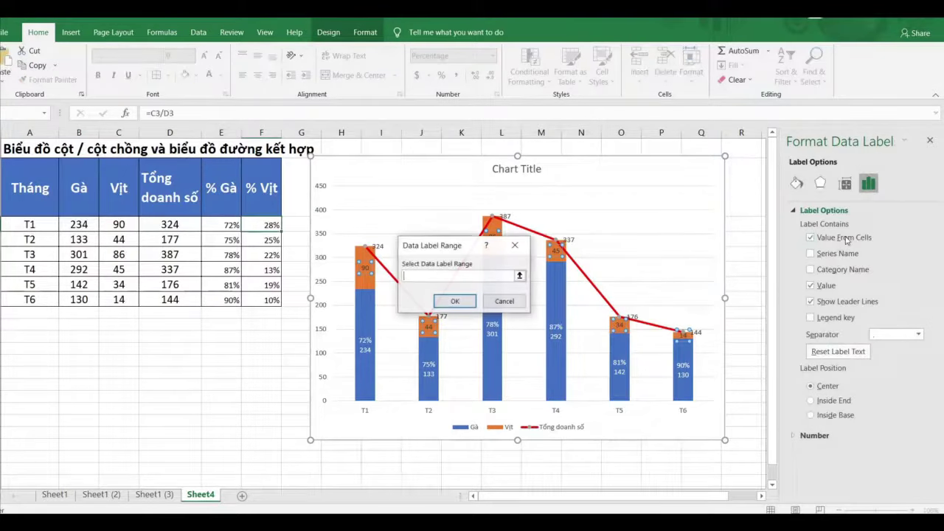
drag(262, 224, 262, 300)
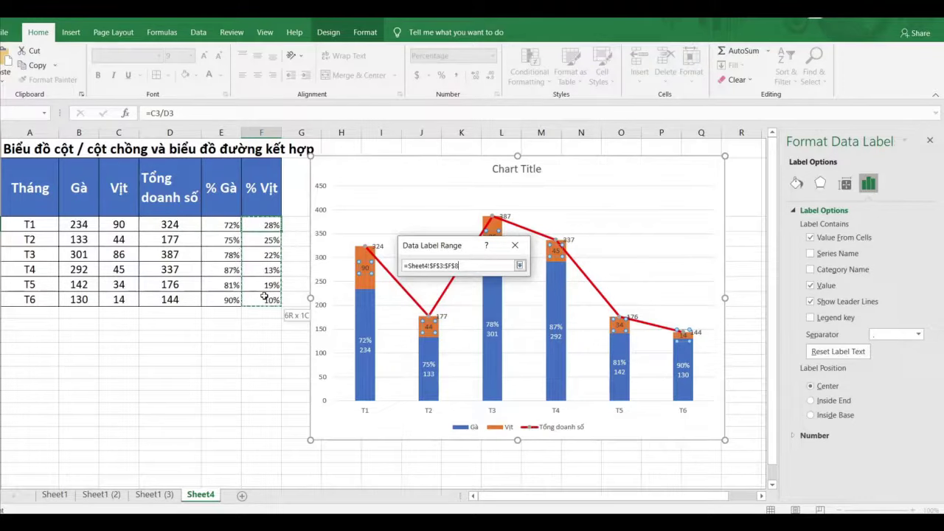
click(451, 301)
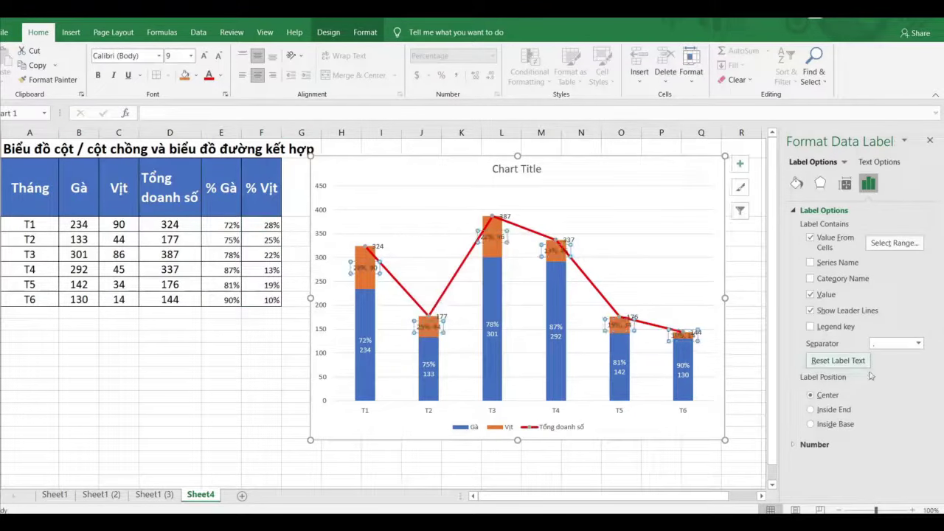
click(918, 344)
click(891, 391)
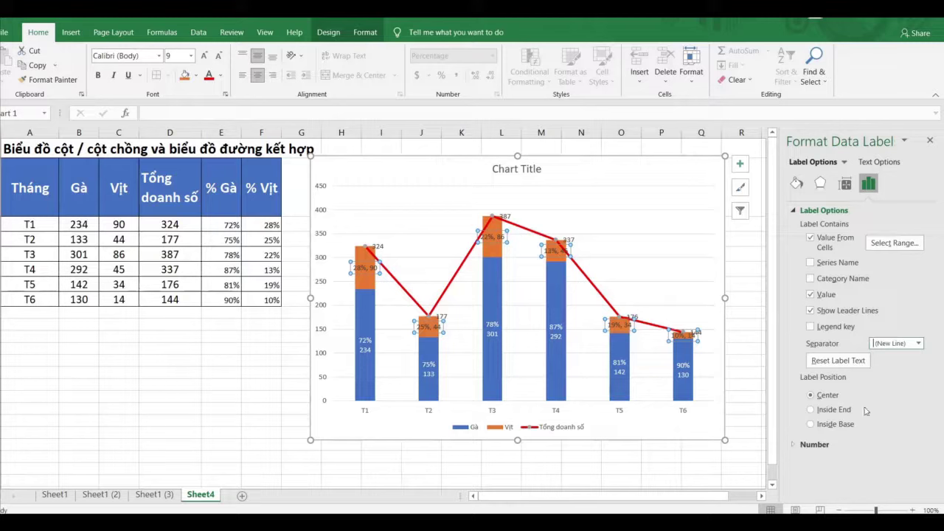
click(744, 408)
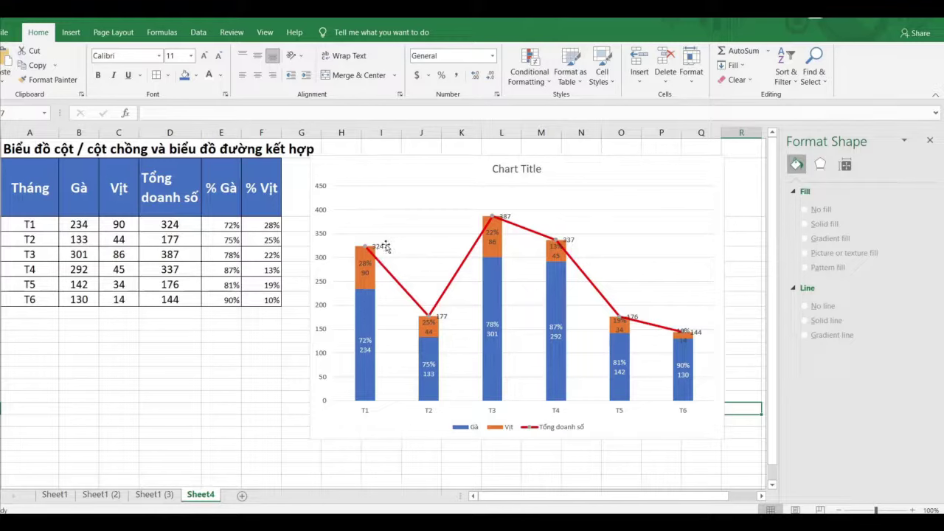
click(605, 455)
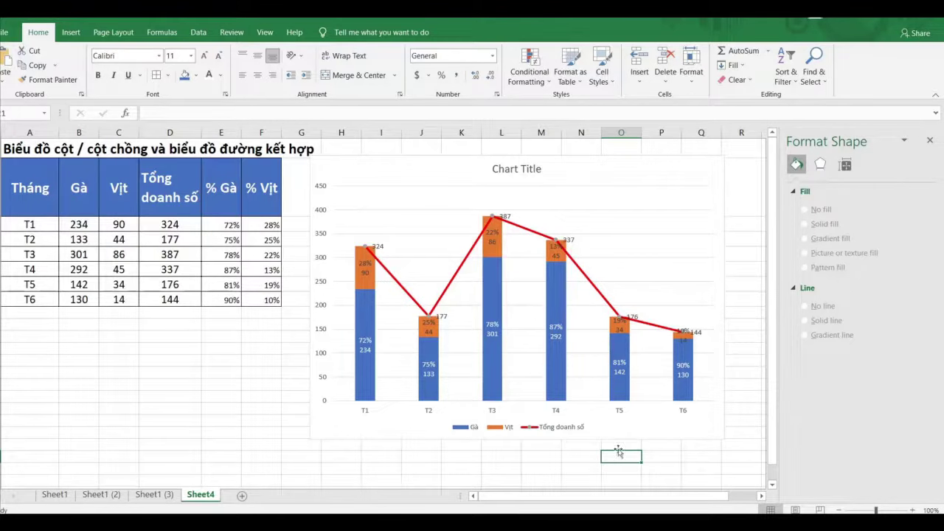
click(166, 373)
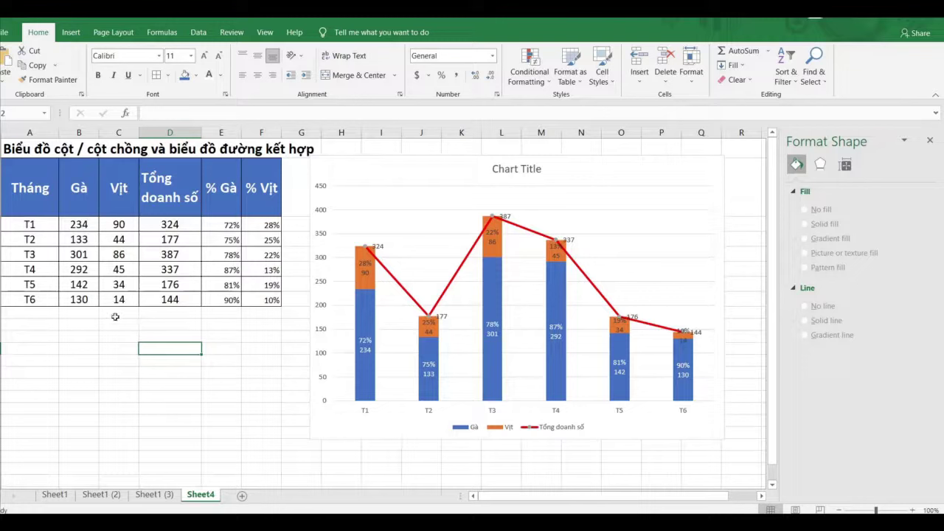
drag(19, 318, 148, 406)
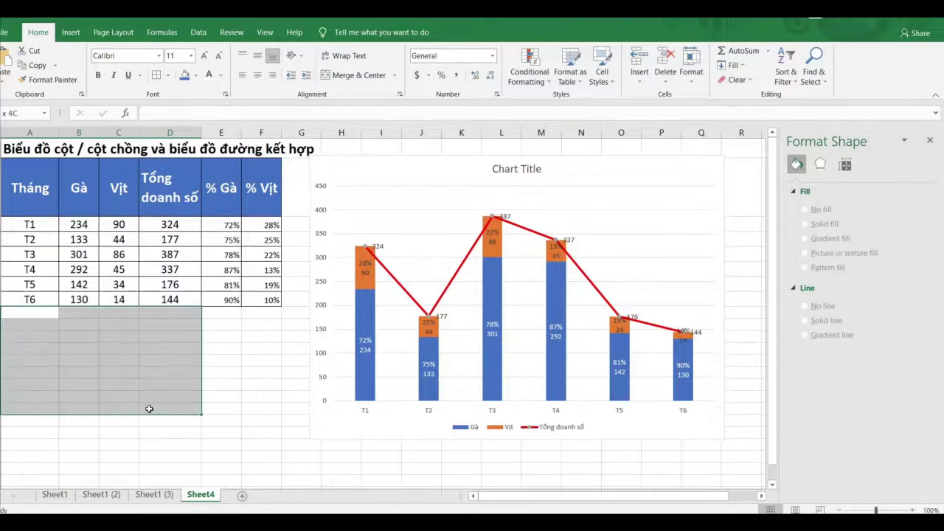
click(235, 334)
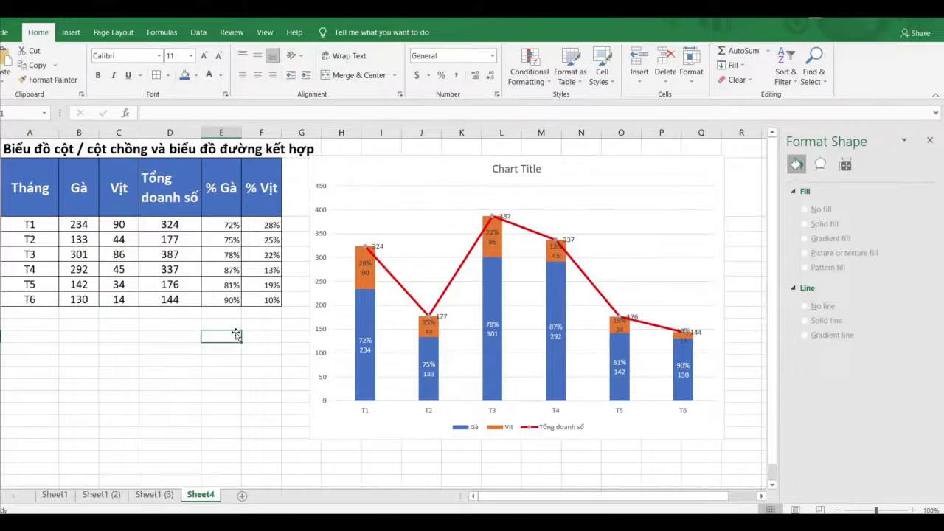